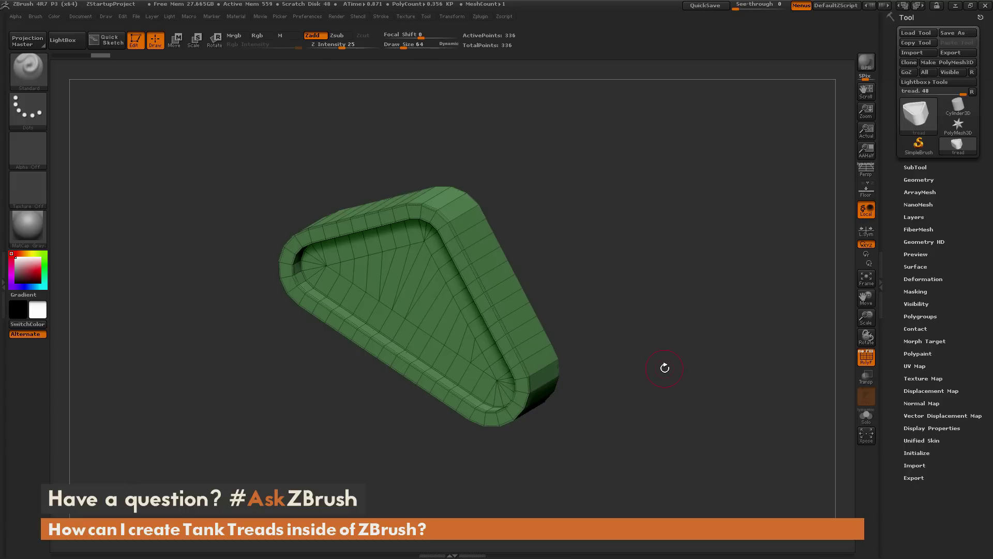
Step: Examine the triangular tread base mesh from the front, the side and angled views
left_click_drag(671, 361, 682, 331)
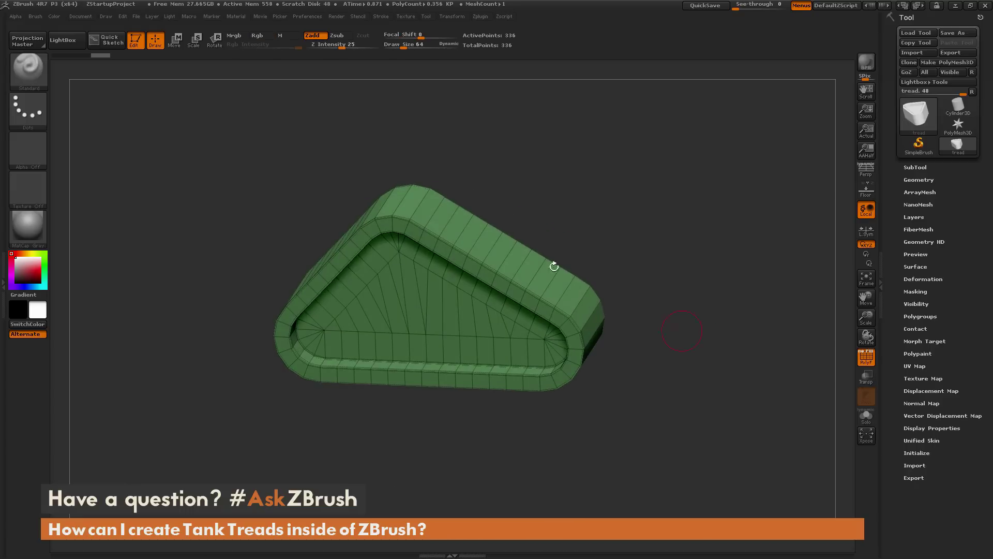
left_click_drag(675, 396, 682, 369)
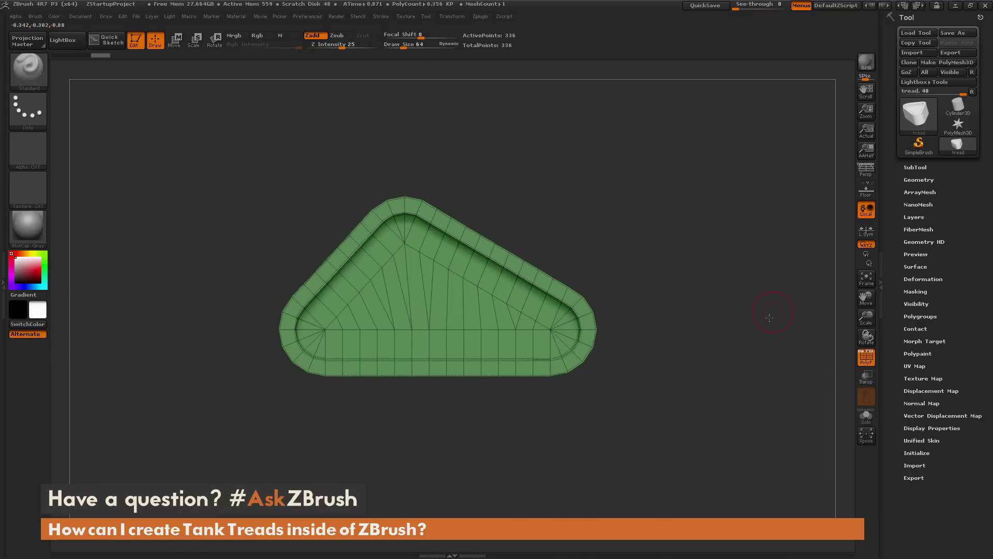
left_click_drag(769, 317, 693, 329)
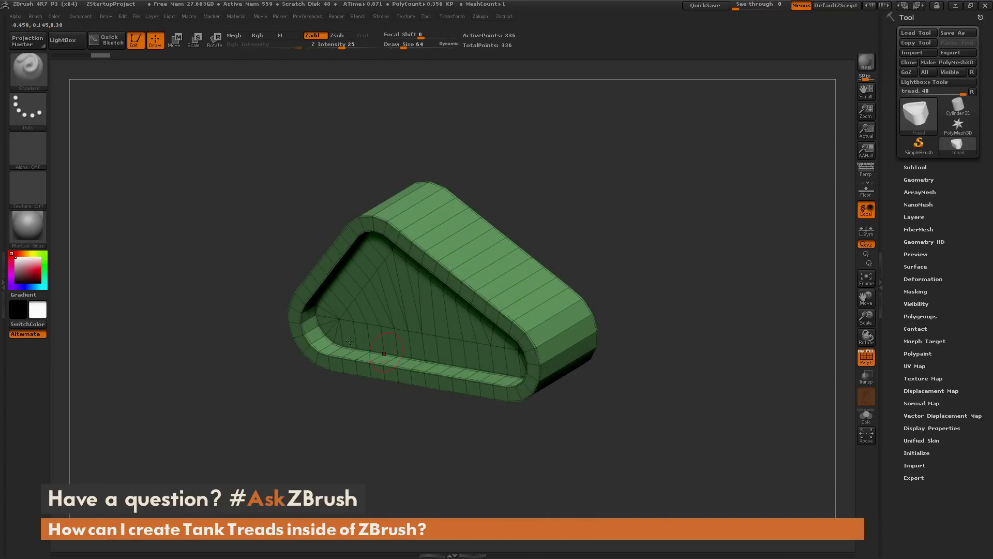
left_click_drag(707, 277, 745, 263)
left_click_drag(751, 324, 723, 293)
left_click_drag(661, 266, 691, 268)
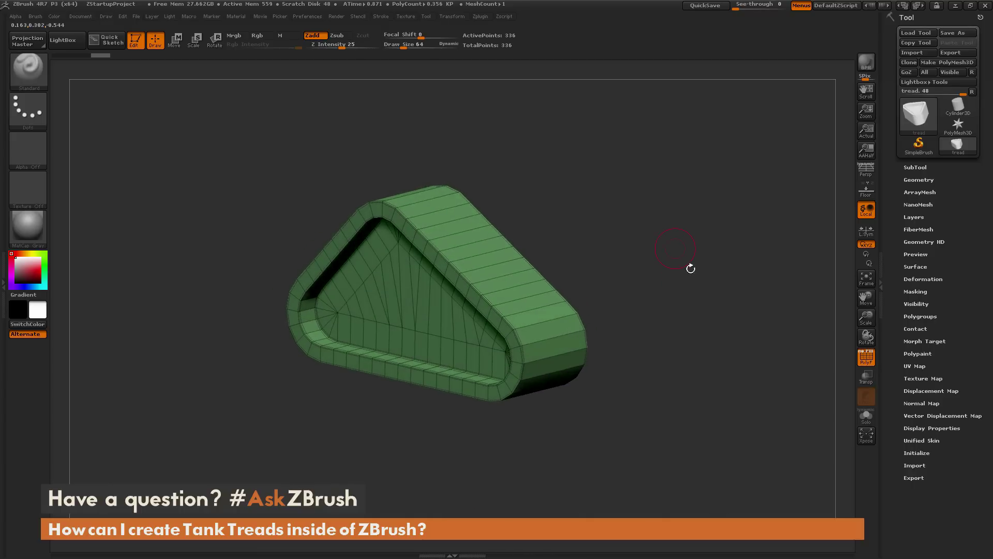
left_click_drag(742, 293, 708, 275)
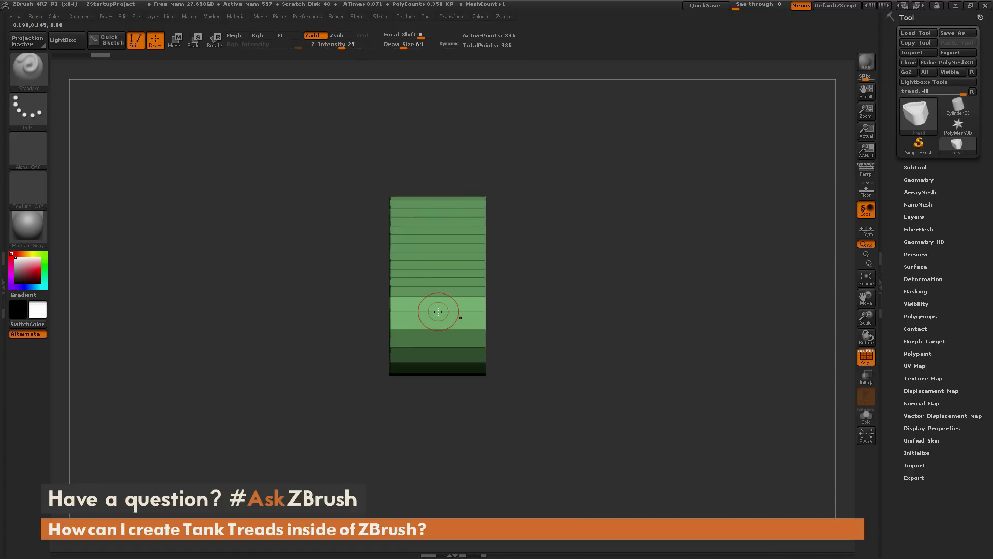
Step: Insert a single edge loop along the middle of the outer band with ZModeler's Insert Multiple EdgeLoops edge action
key("b")
key("z")
key("m")
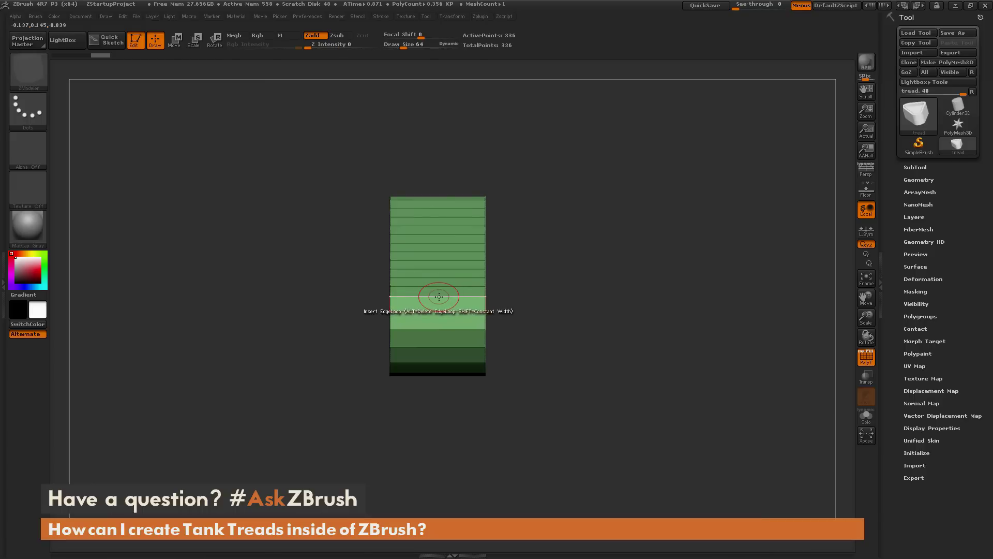
key("space")
left_click(365, 399)
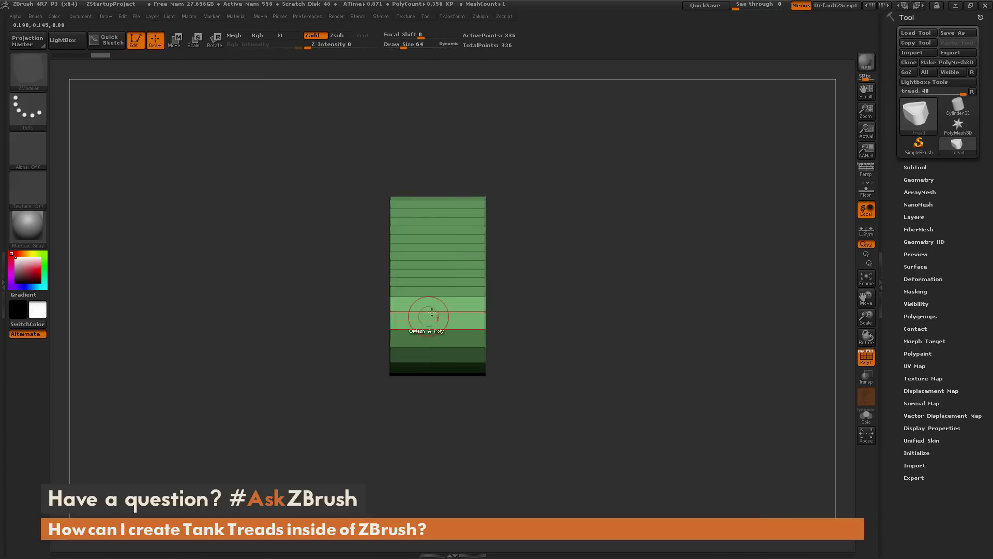
left_click(436, 311)
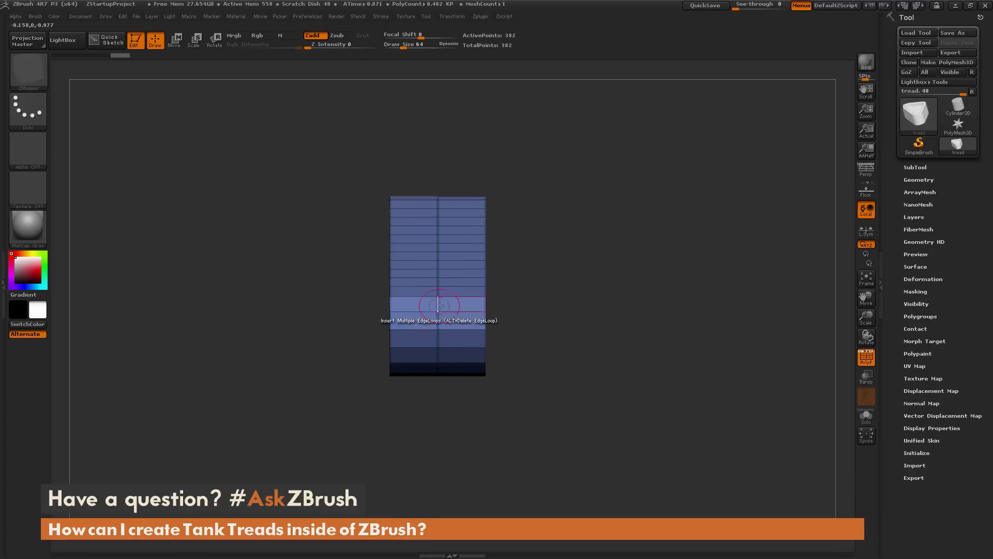
Step: Assign the whole mesh to a single polygroup
left_click_drag(525, 373, 634, 322)
left_click_drag(635, 374, 608, 381)
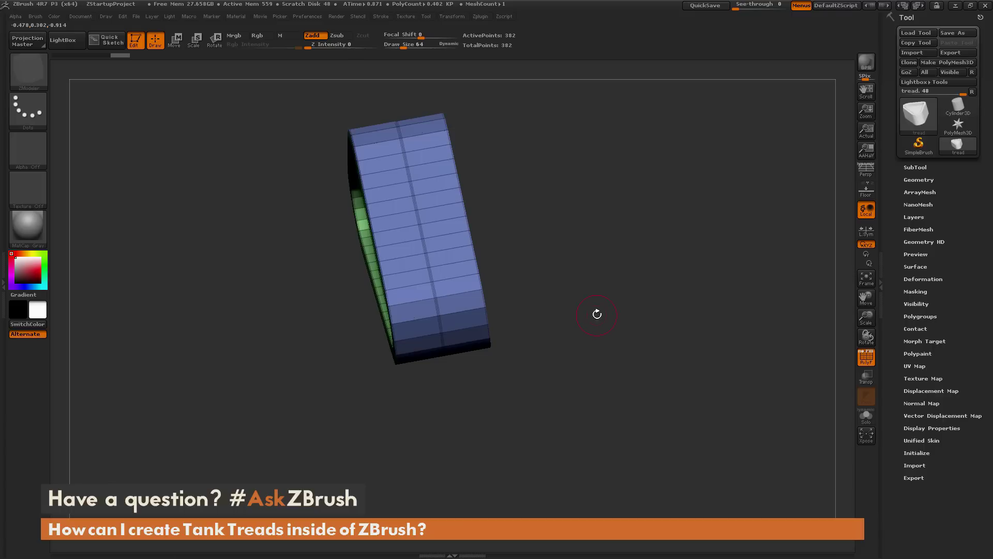
left_click_drag(596, 314, 648, 329)
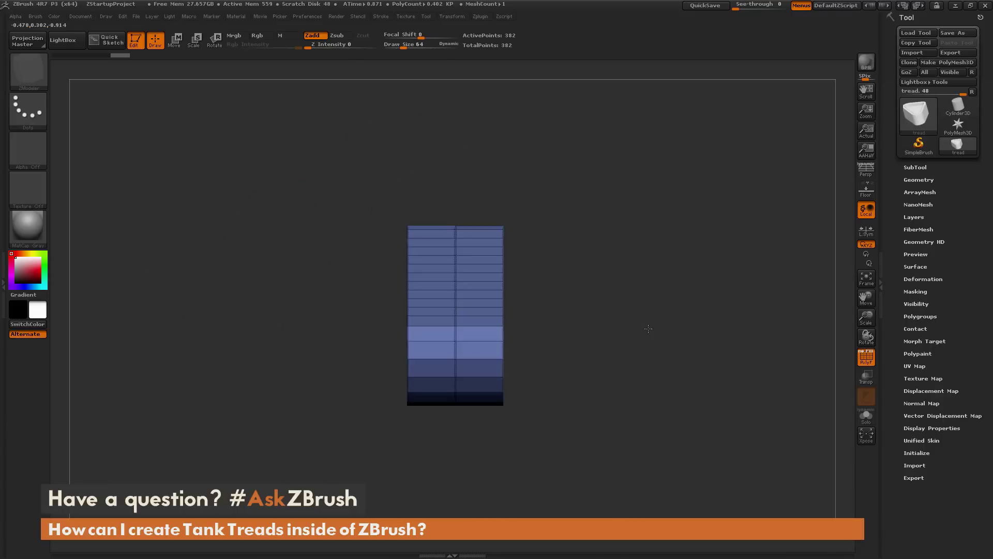
left_click_drag(349, 354, 609, 329)
key("ctrl")
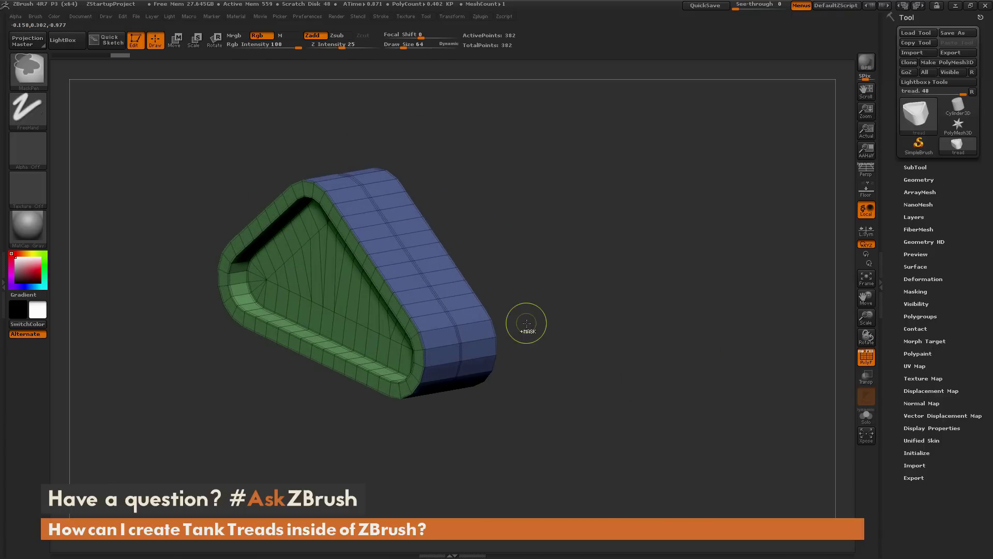
key("ctrl+w")
Step: Isolate one half of the mesh up to the centre edge loop and give it its own polygroup
left_click_drag(678, 348, 650, 326)
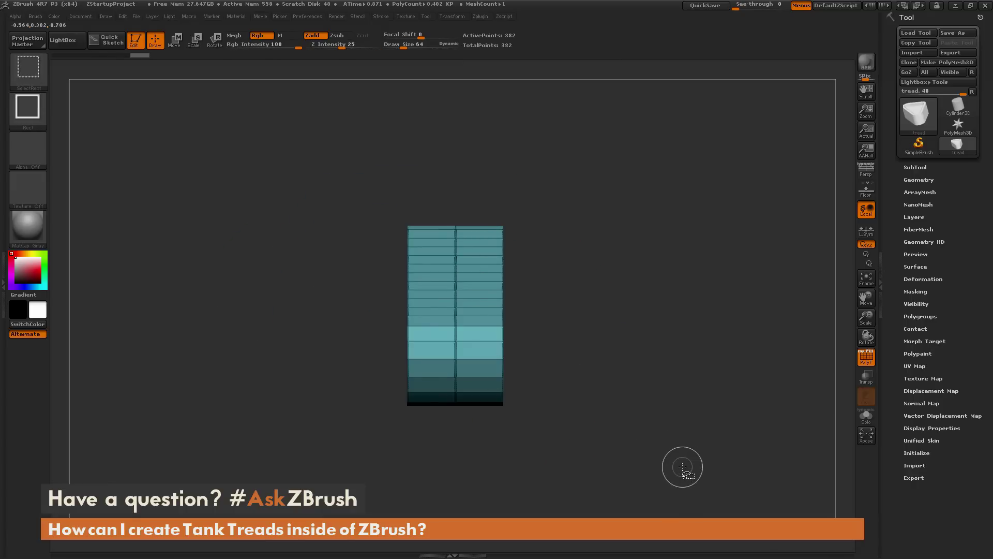
mouse_move(682, 466)
left_mouse_down("ctrl+shift")
mouse_move(523, 197)
mouse_move(477, 170)
left_mouse_up("ctrl+shift")
left_click_drag(656, 279, 635, 278)
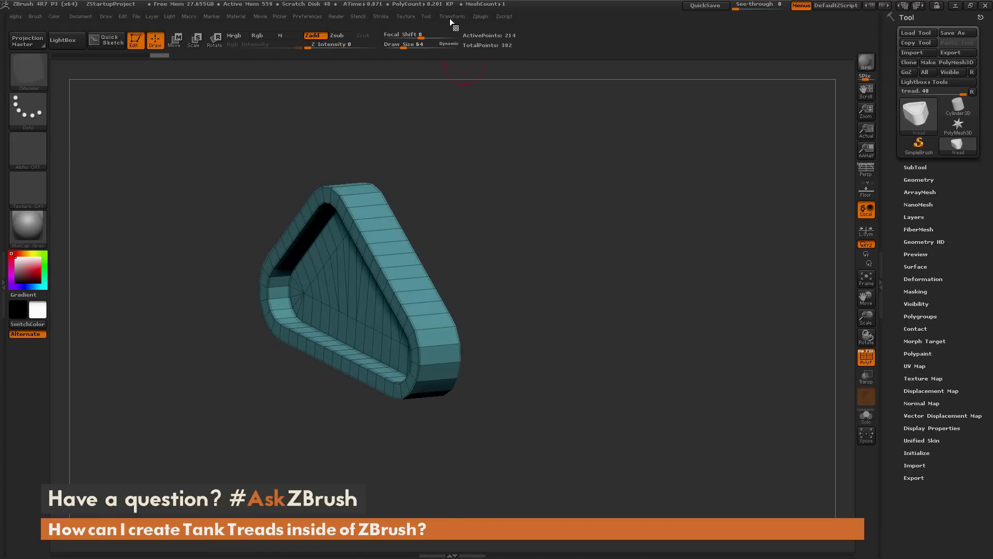
key("ctrl+w")
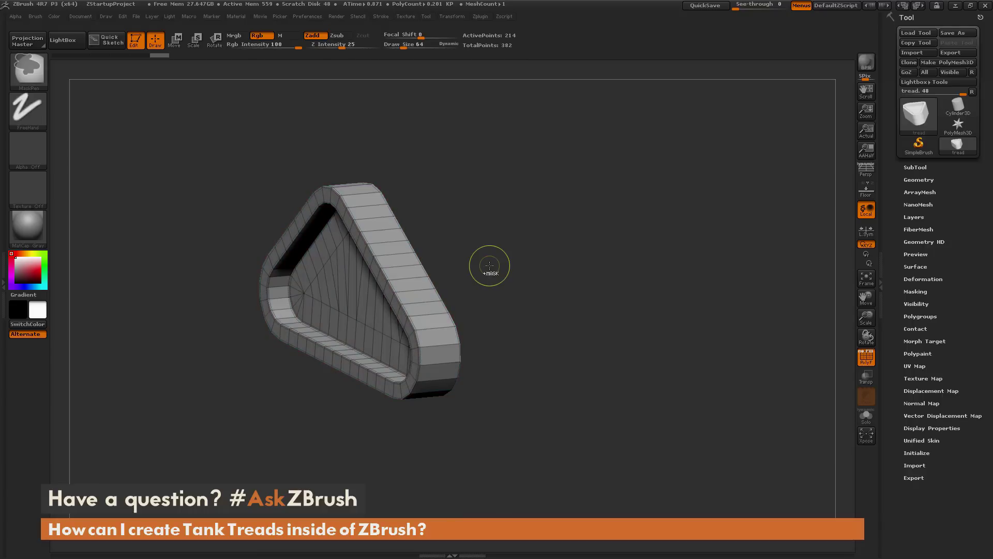
Step: Unhide the other half so the whole tread mesh is shown
mouse_move(621, 422)
left_mouse_down()
mouse_move(620, 404)
mouse_move(604, 410)
mouse_move(644, 407)
mouse_move(646, 398)
mouse_move(629, 408)
left_mouse_up()
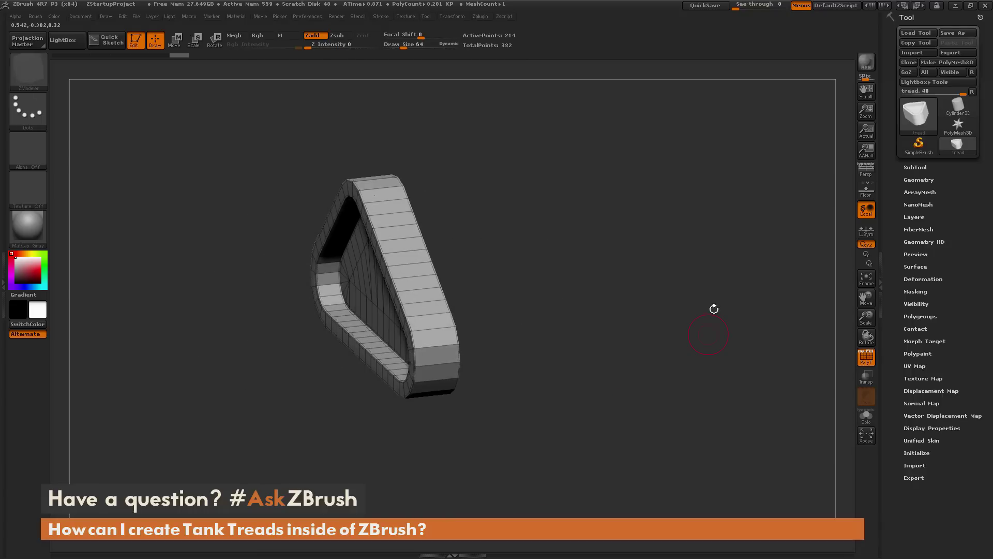
key("ctrl+shift")
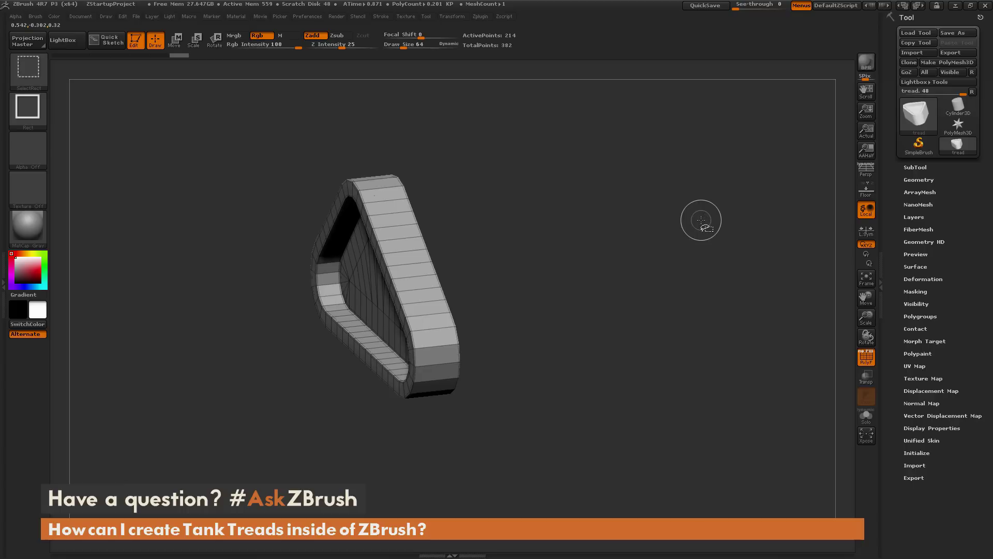
left_click(701, 220, "ctrl+shift")
Step: Frame the mesh with a curve along polygroup borders only, with the Border and Creased edges options off
mouse_move(709, 255)
left_mouse_down()
mouse_move(717, 348)
mouse_move(679, 347)
mouse_move(736, 348)
mouse_move(726, 313)
mouse_move(692, 311)
mouse_move(740, 313)
left_mouse_up()
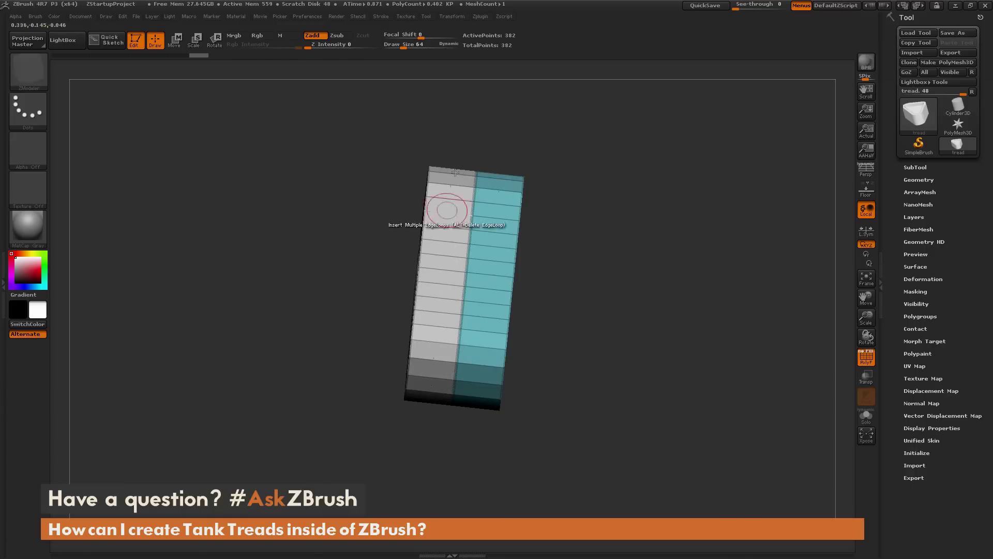
left_click_drag(500, 407, 657, 330)
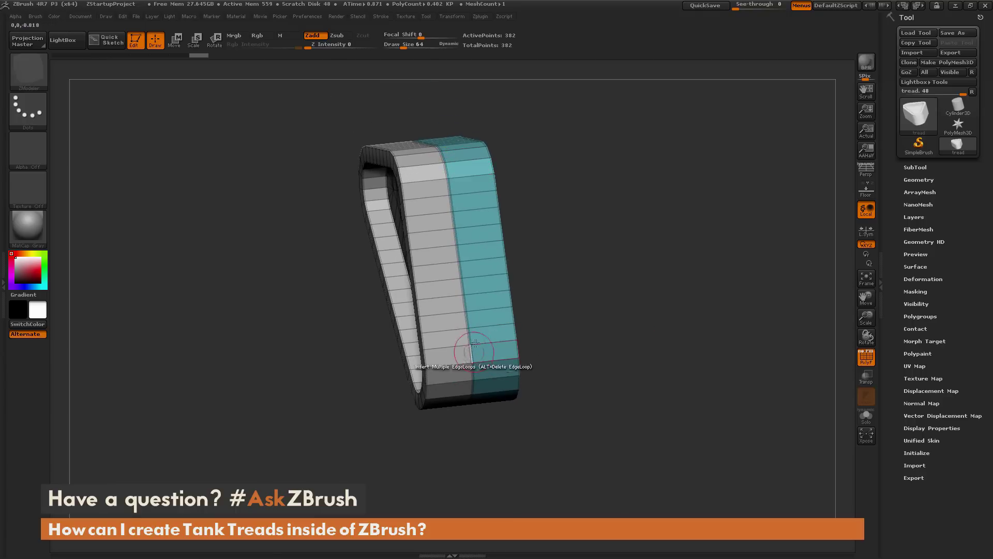
left_click_drag(687, 348, 659, 323)
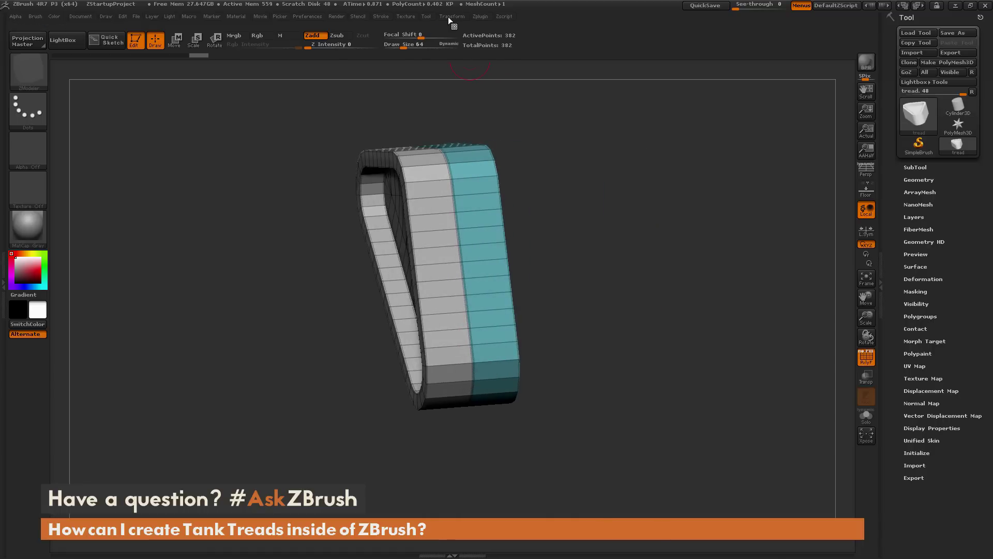
left_click(386, 17)
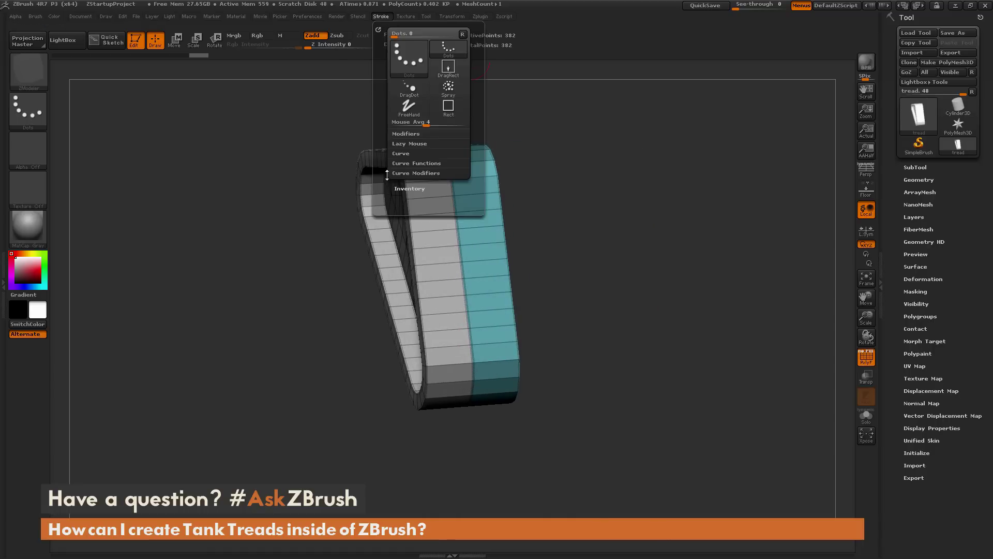
left_click(404, 163)
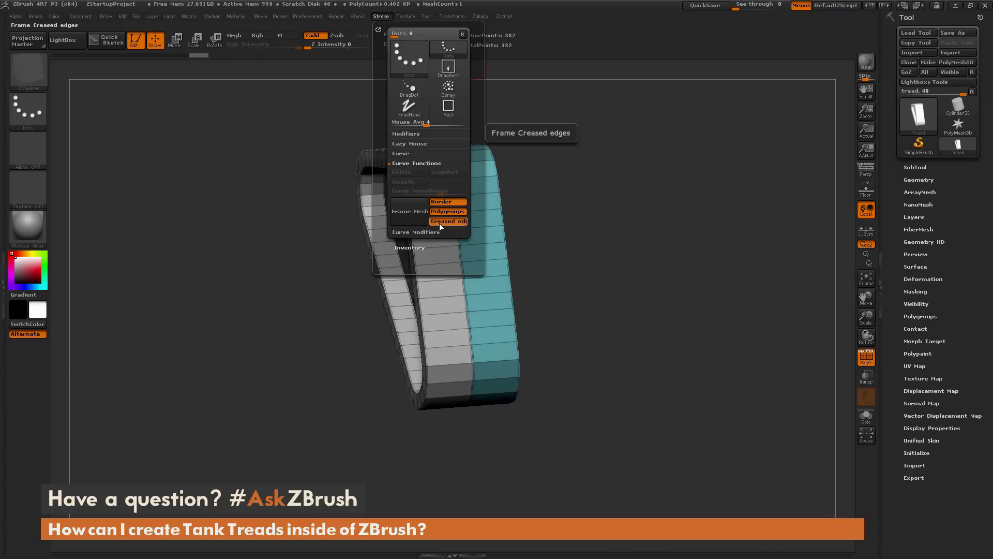
left_click(443, 202)
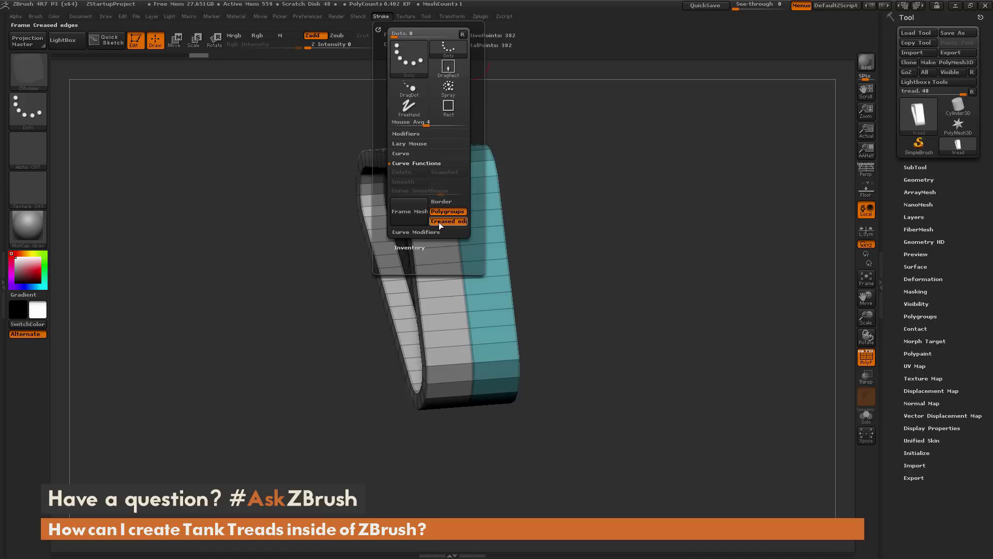
left_click(438, 222)
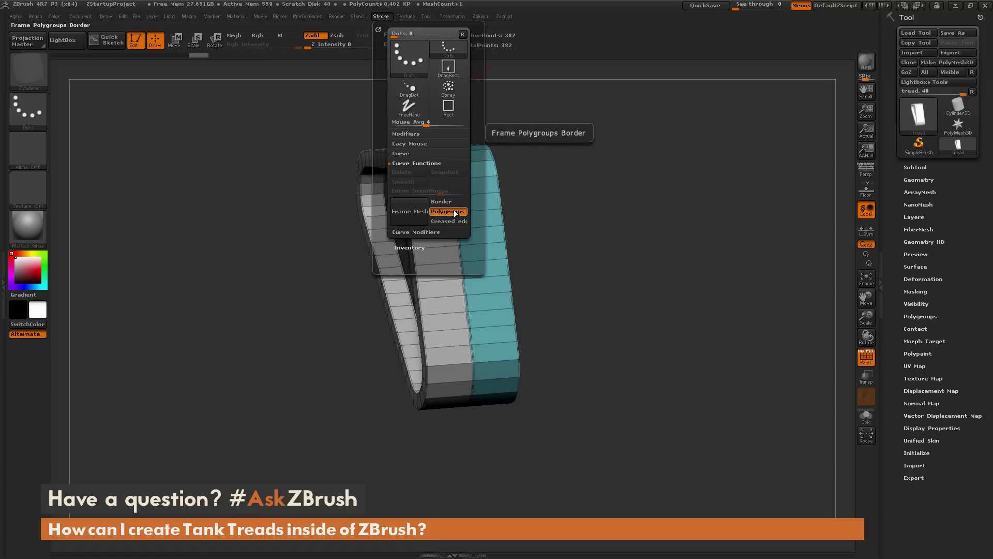
left_click(414, 209)
Step: Choose the IMM Curve brush and select its Tank track insert mesh
mouse_move(636, 281)
left_mouse_down()
mouse_move(665, 248)
mouse_move(660, 275)
mouse_move(658, 247)
left_mouse_up()
left_click_drag(658, 248, 728, 294, "alt")
left_click_drag(724, 339, 663, 302, "alt")
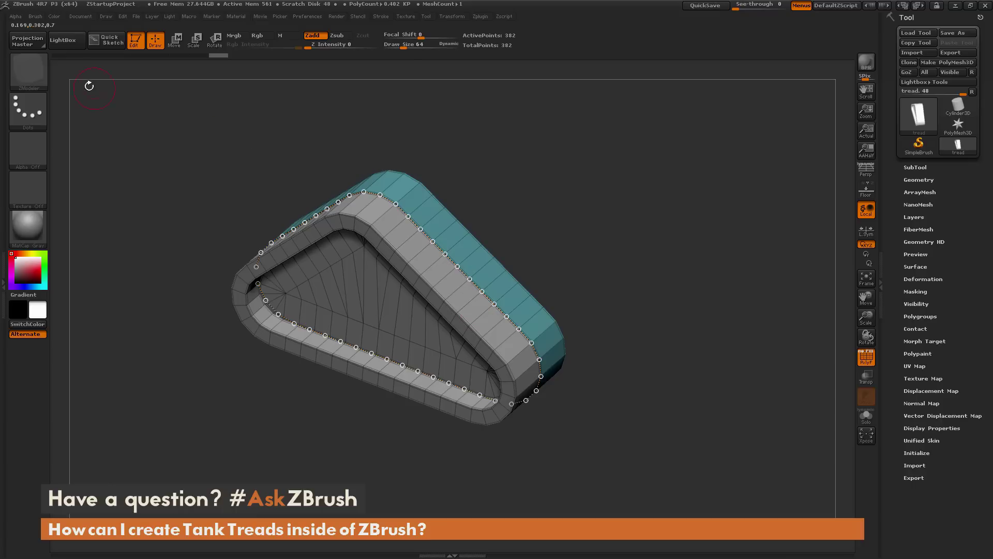
left_click(31, 72)
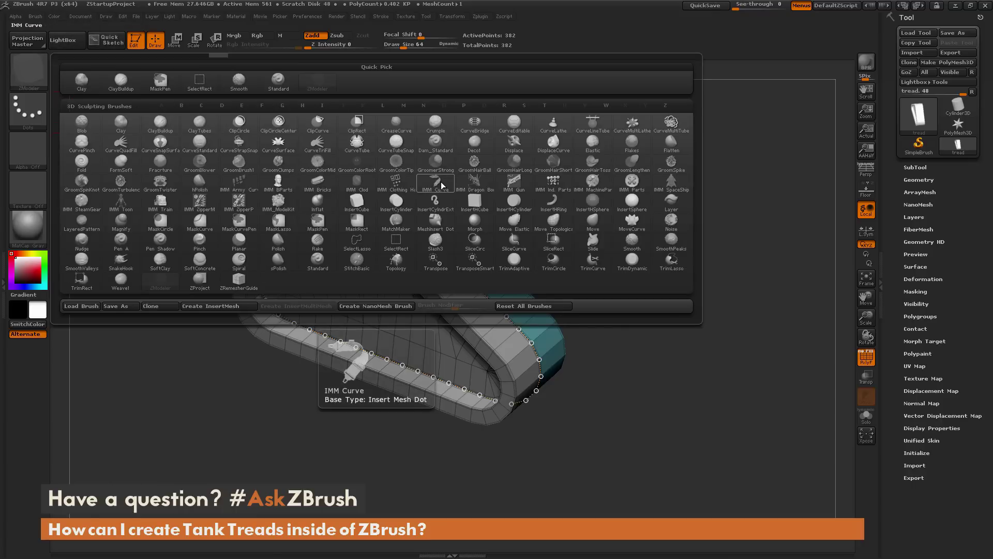
left_click(432, 186)
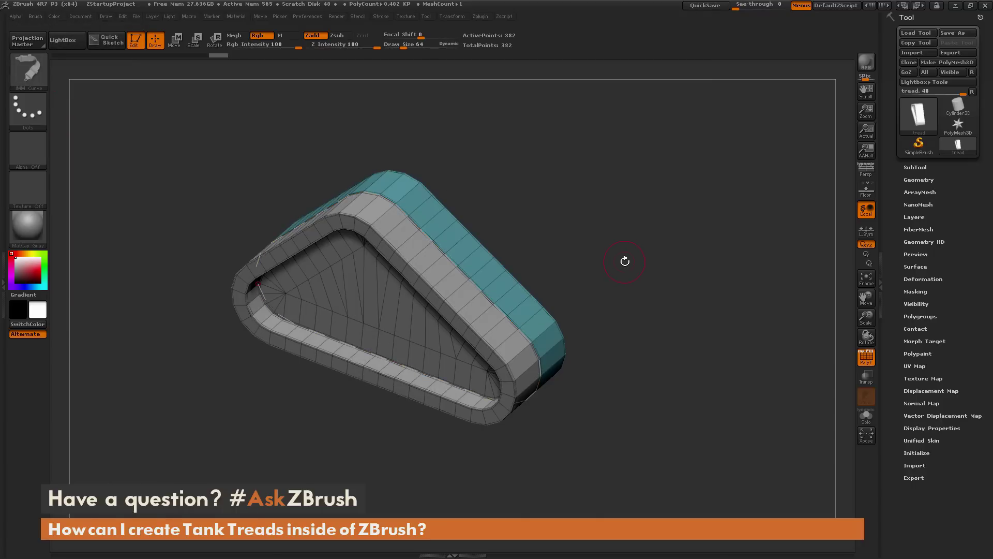
key("m")
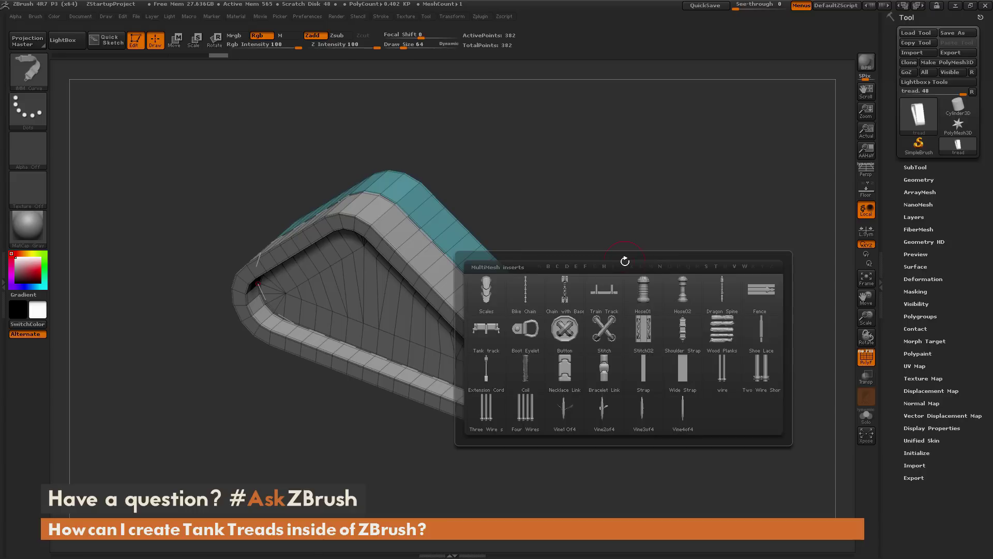
left_click(486, 336)
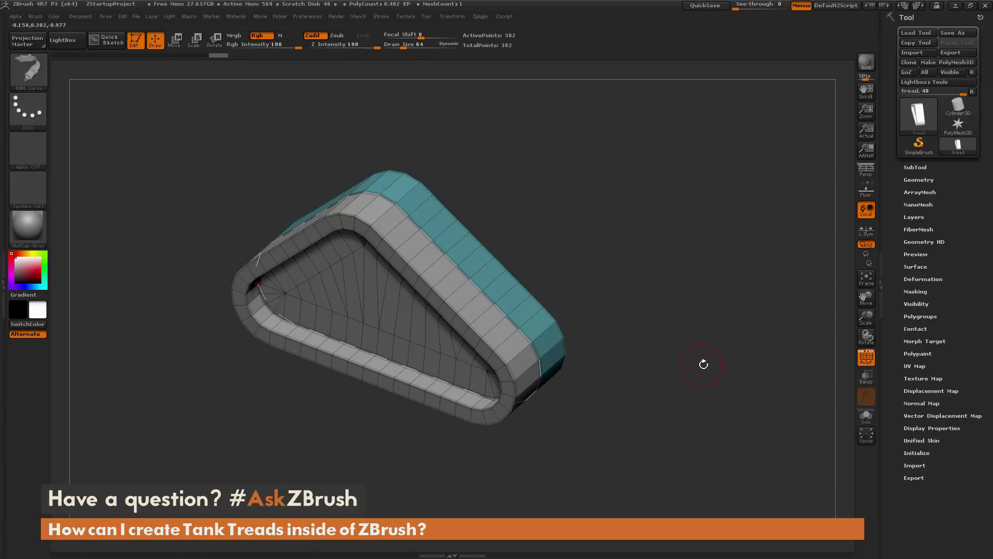
Step: Apply the tank track mesh along the framed centre curve and turn off the polyframe display
left_click(494, 300)
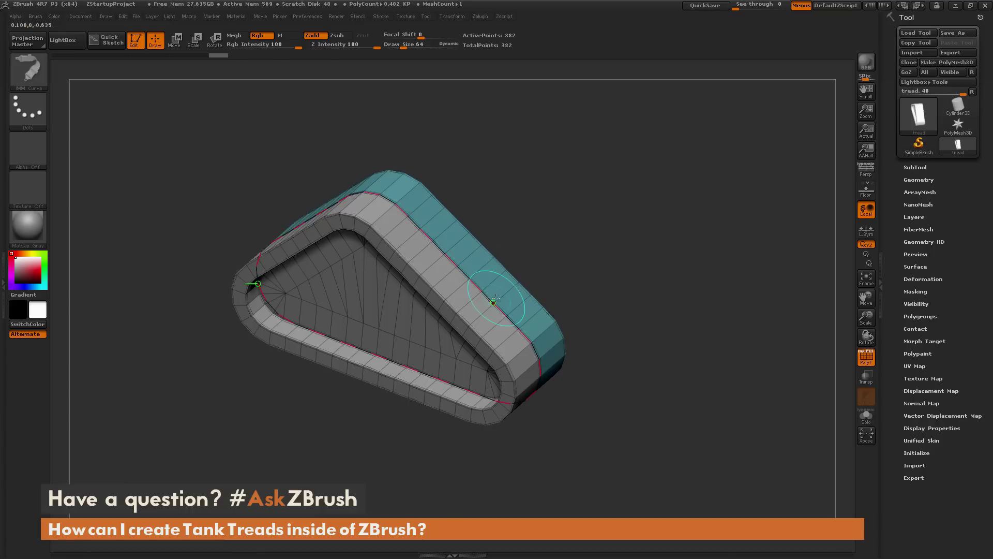
left_click(473, 282)
left_click(866, 357)
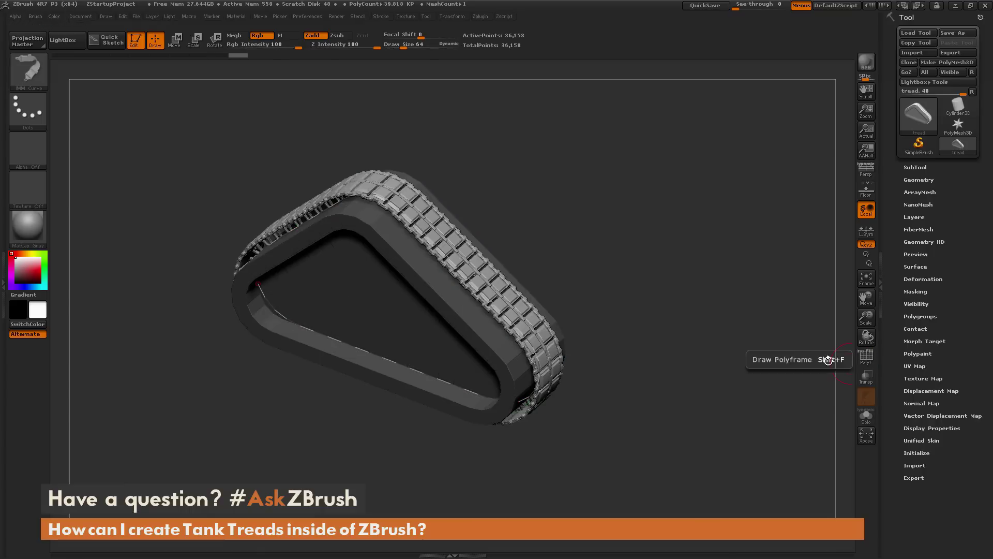
Step: Slide the track along its curve so the starting point sits on the flat bottom run
left_click_drag(822, 356, 695, 341)
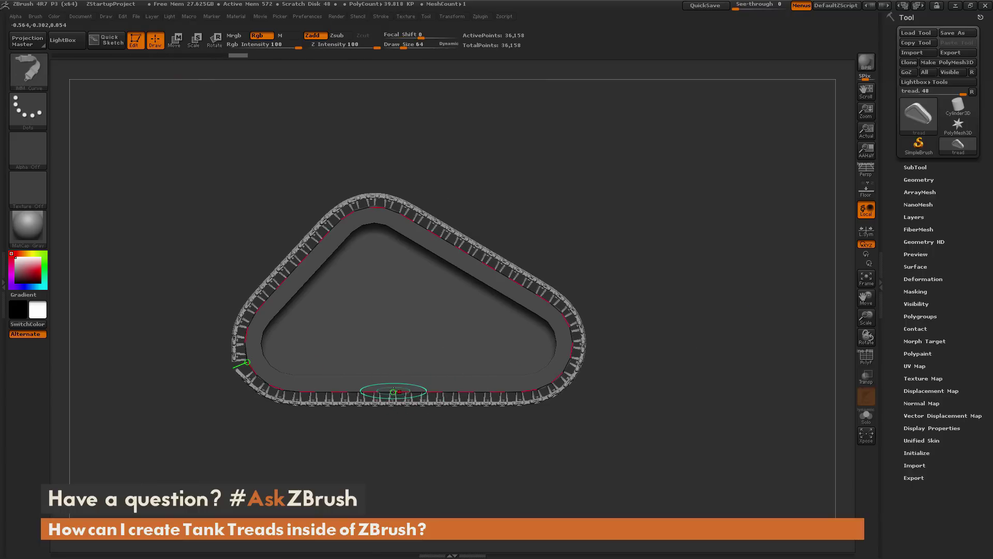
mouse_move(348, 392)
left_mouse_down()
mouse_move(495, 394)
mouse_move(360, 399)
left_mouse_up()
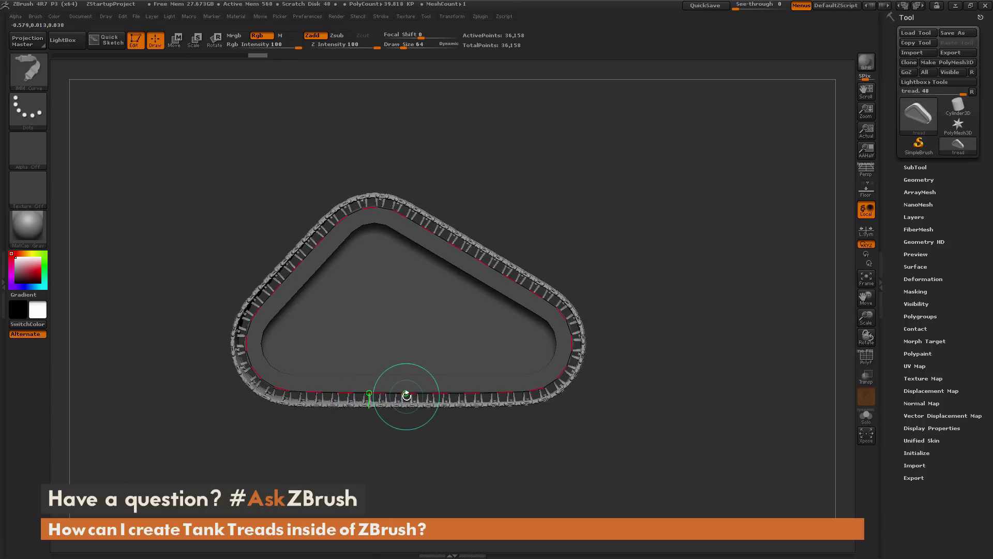
Step: Stretch the tank track sideways with a Transpose Move line until it spans the full width of the base mesh
left_click_drag(472, 459, 534, 248)
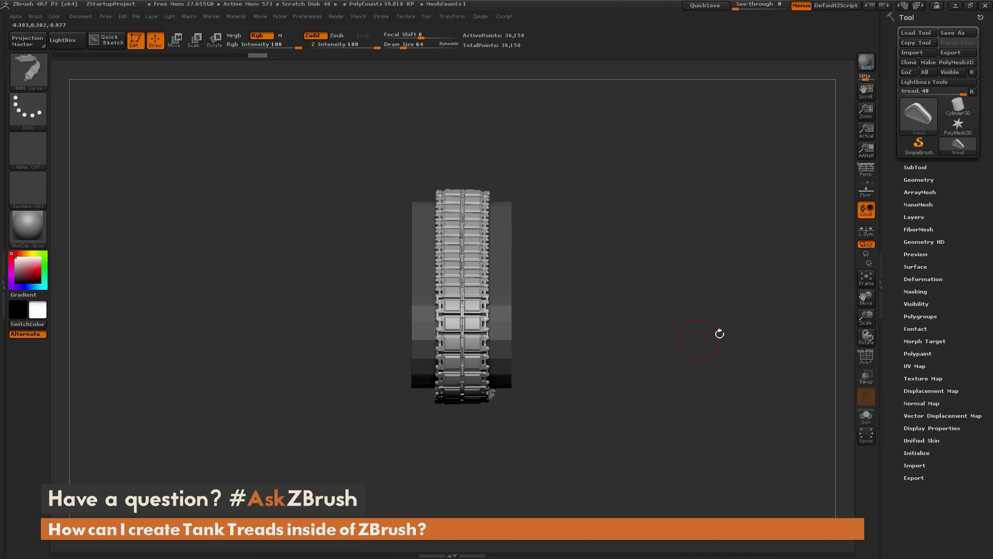
left_click_drag(719, 333, 489, 250)
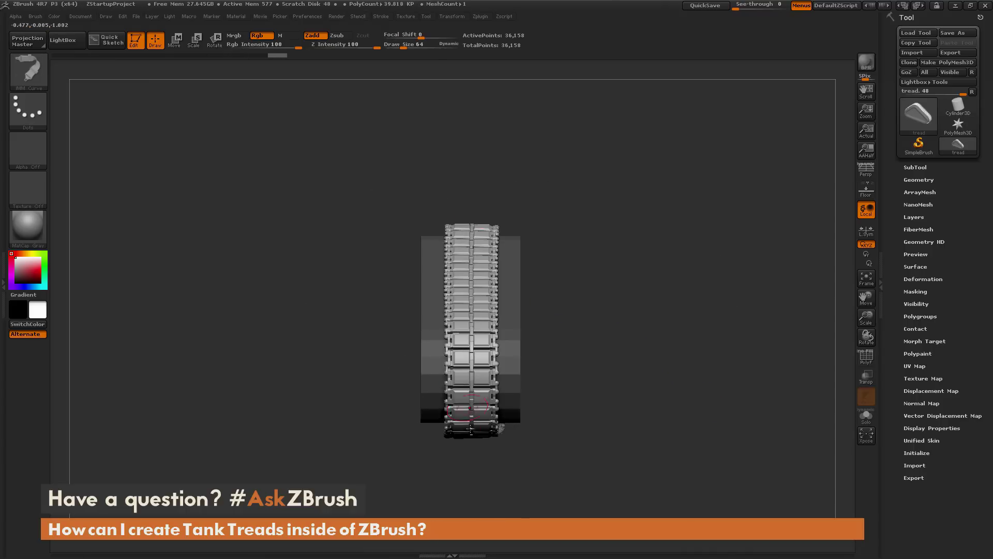
left_click_drag(606, 330, 289, 88)
left_click(175, 40)
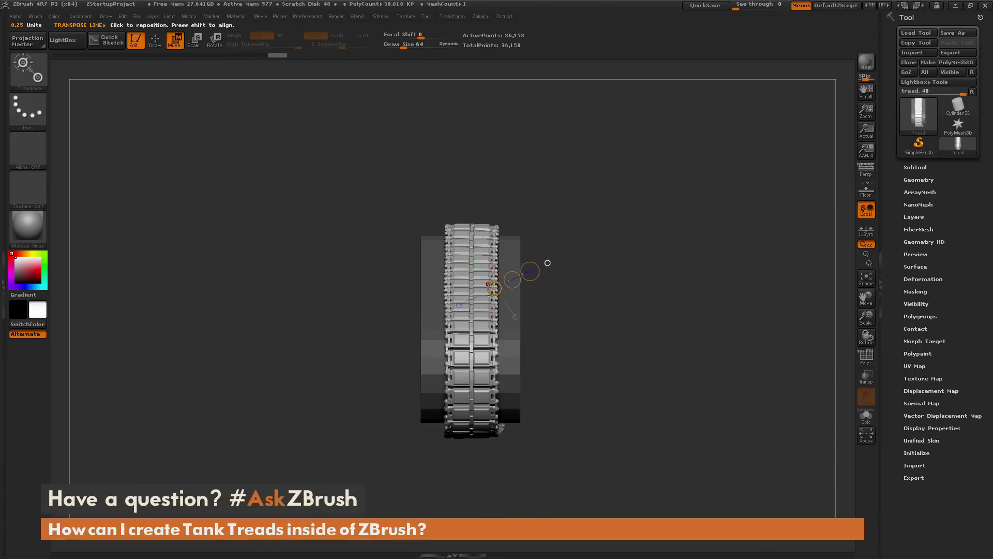
left_click(522, 343)
left_click_drag(561, 344, 644, 344)
left_click_drag(622, 273, 451, 255)
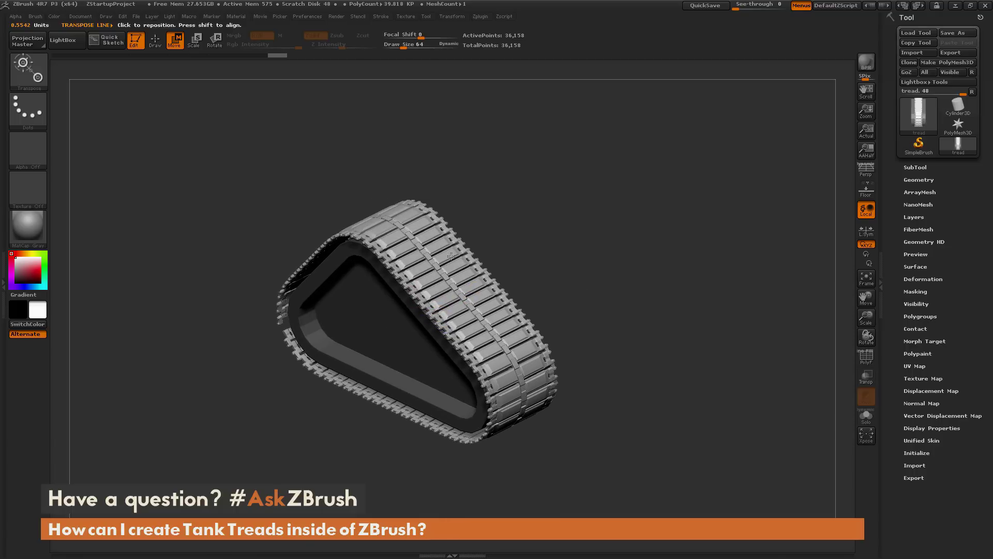
left_click(155, 39)
mouse_move(297, 122)
left_mouse_down()
mouse_move(517, 224)
mouse_move(588, 273)
mouse_move(631, 221)
mouse_move(668, 237)
left_mouse_up()
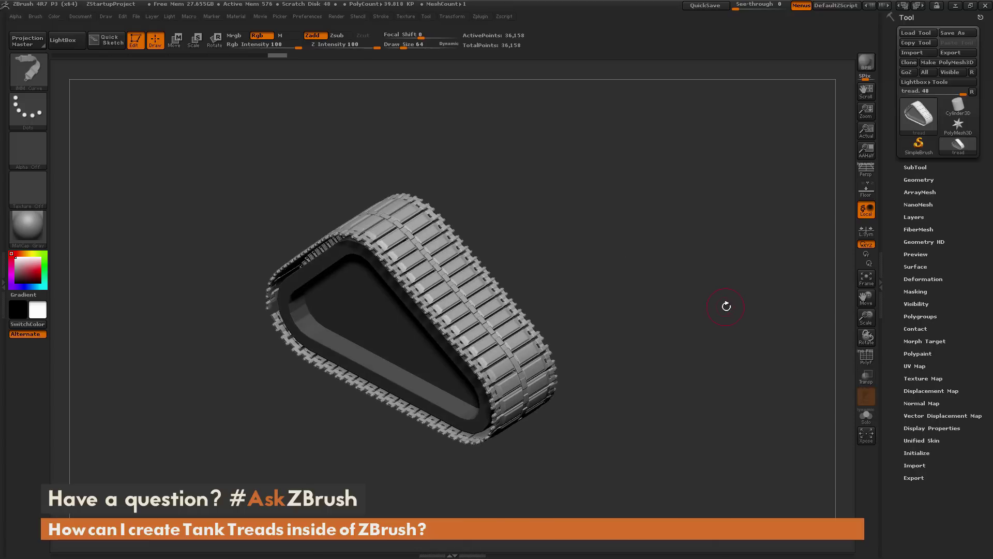
left_click_drag(728, 305, 727, 298)
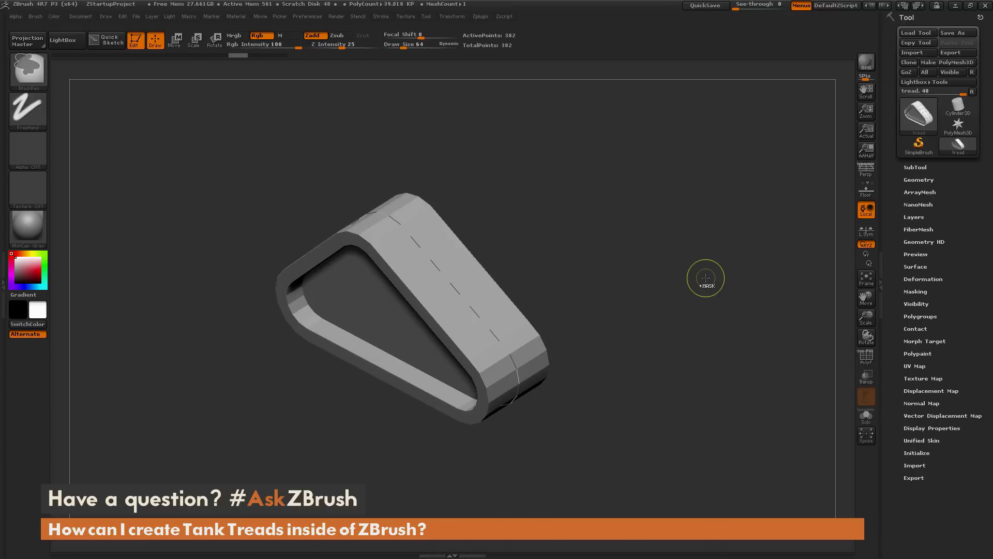
Step: Undo the curve track and the polygroup split back to the plain single-polygroup base mesh, with the polyframe display on
key("ctrl+z")
left_click(865, 358)
left_click_drag(734, 342, 707, 338, "shift")
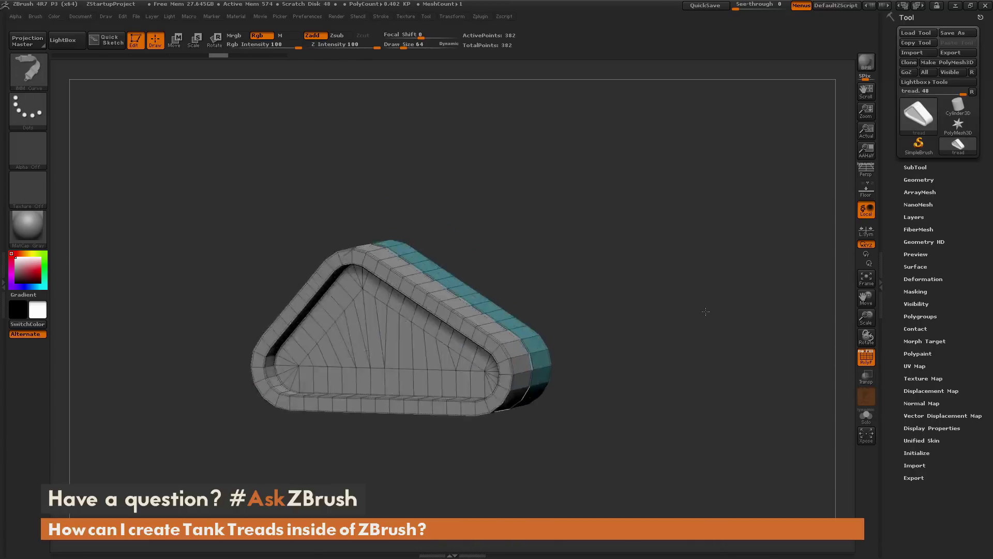
left_click_drag(705, 312, 701, 320)
key("ctrl+z")
left_click_drag(727, 232, 725, 253)
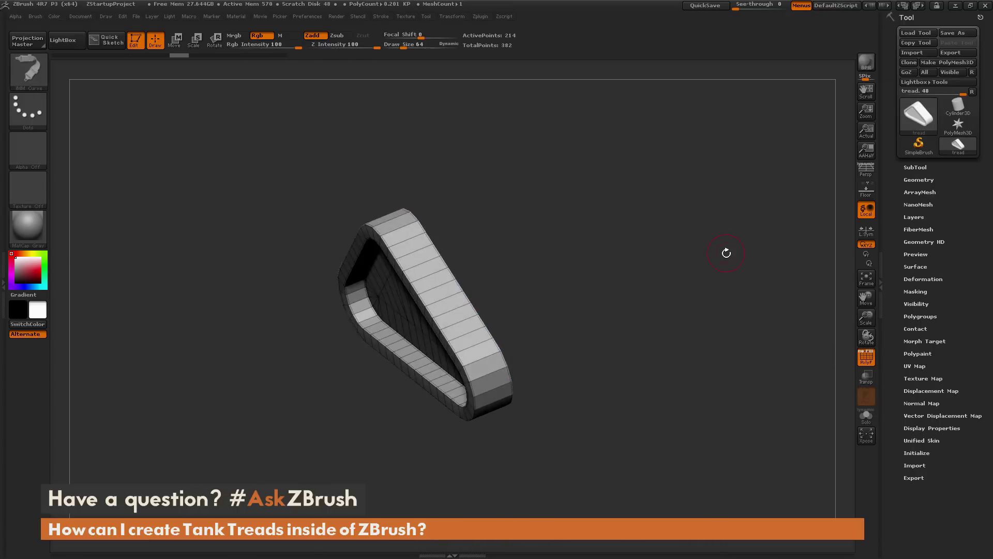
key("ctrl+z")
key("ctrl+z")
key("ctrl+z")
key("ctrl+z")
mouse_move(725, 339)
left_mouse_down()
mouse_move(734, 346)
mouse_move(744, 314)
mouse_move(732, 335)
left_mouse_up()
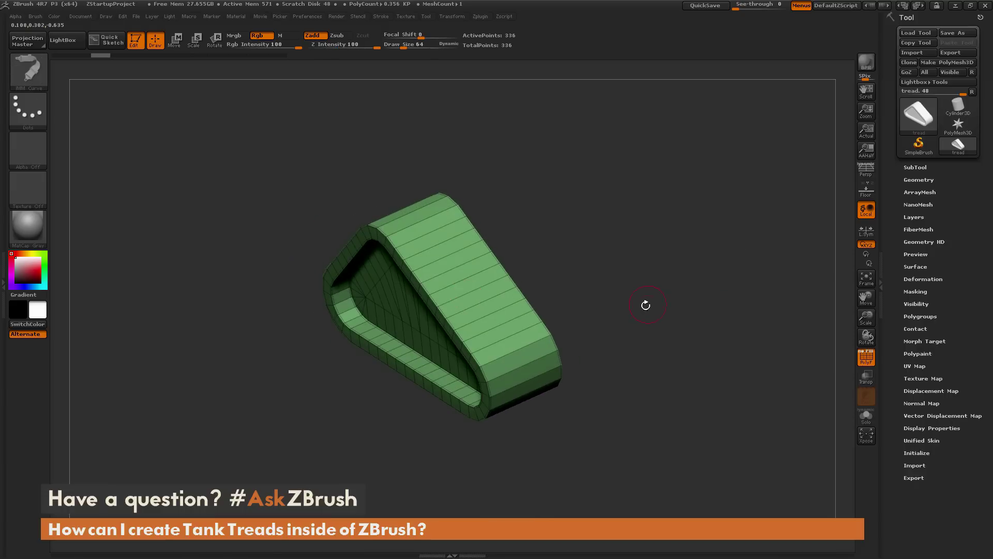
Step: Assign a new polygroup to the outer polygon loop around the base mesh using ZModeler's Polygroup action with the PolyLoop target
mouse_move(645, 305)
left_mouse_down()
mouse_move(693, 341)
mouse_move(637, 306)
left_mouse_up()
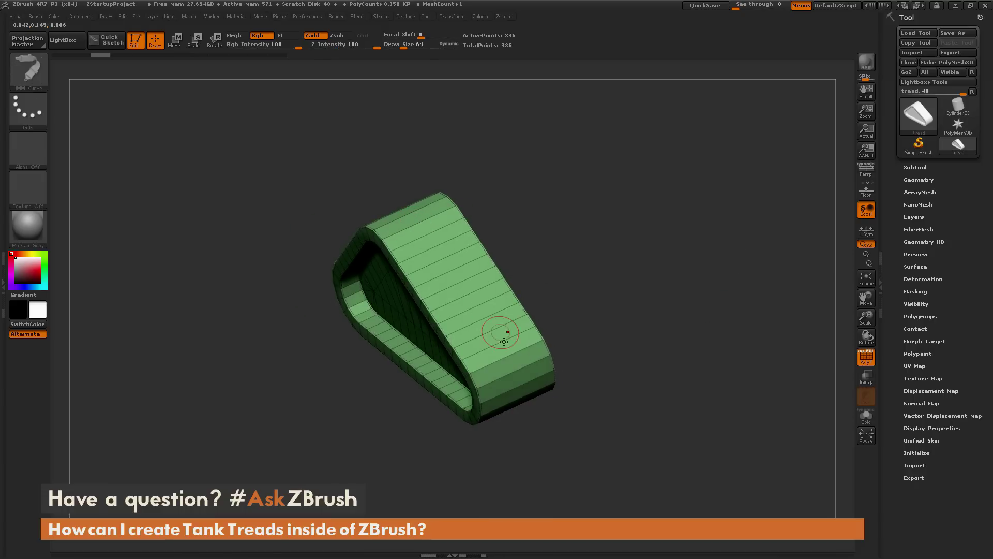
mouse_move(534, 433)
left_mouse_down()
mouse_move(467, 210)
mouse_move(290, 202)
left_mouse_up()
left_click_drag(590, 261, 424, 257)
key("b")
key("z")
key("m")
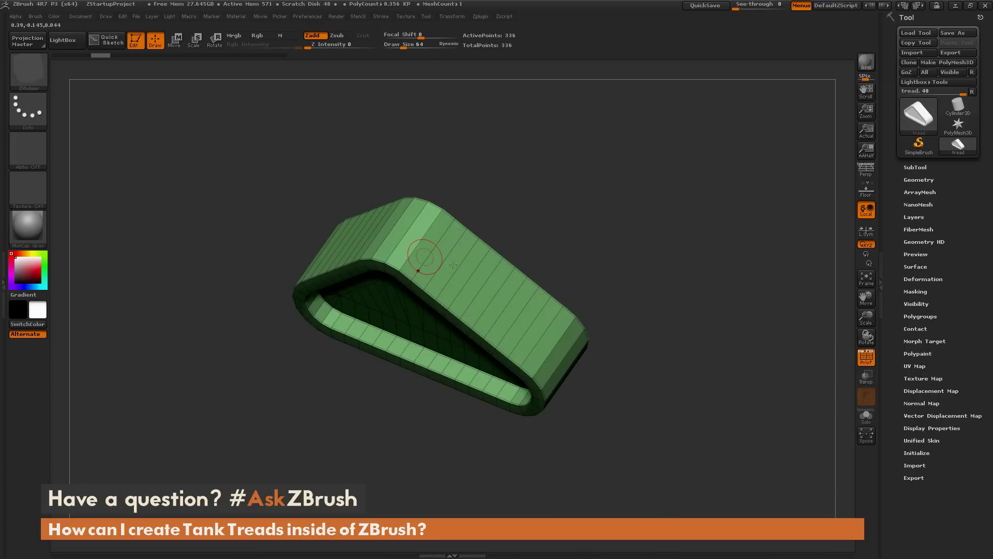
key("space")
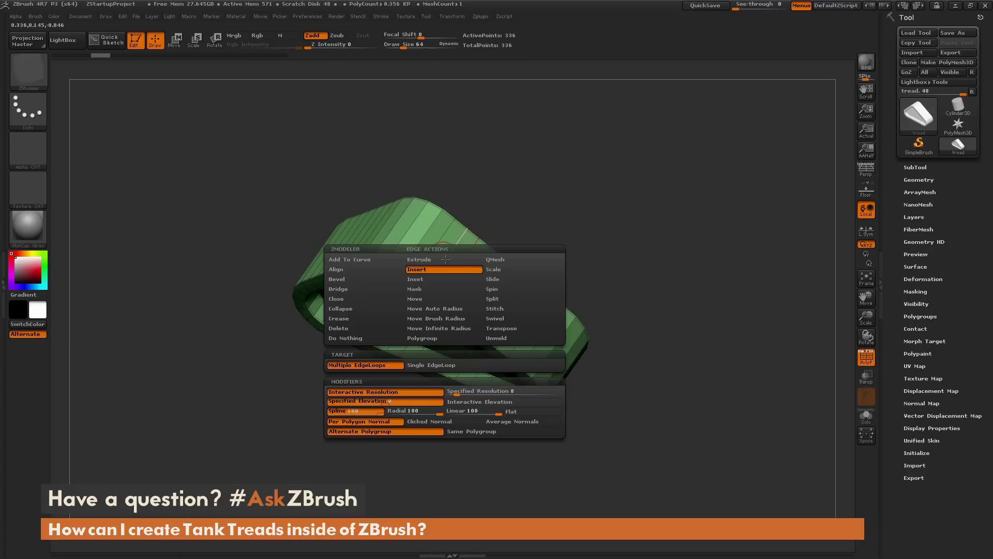
left_click(429, 339)
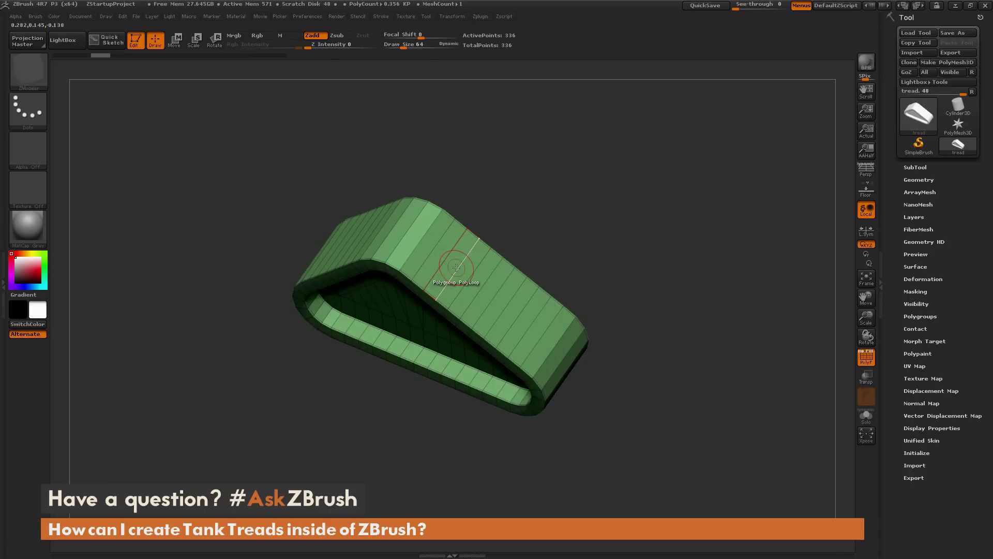
left_click(457, 268)
left_click_drag(697, 346, 641, 312)
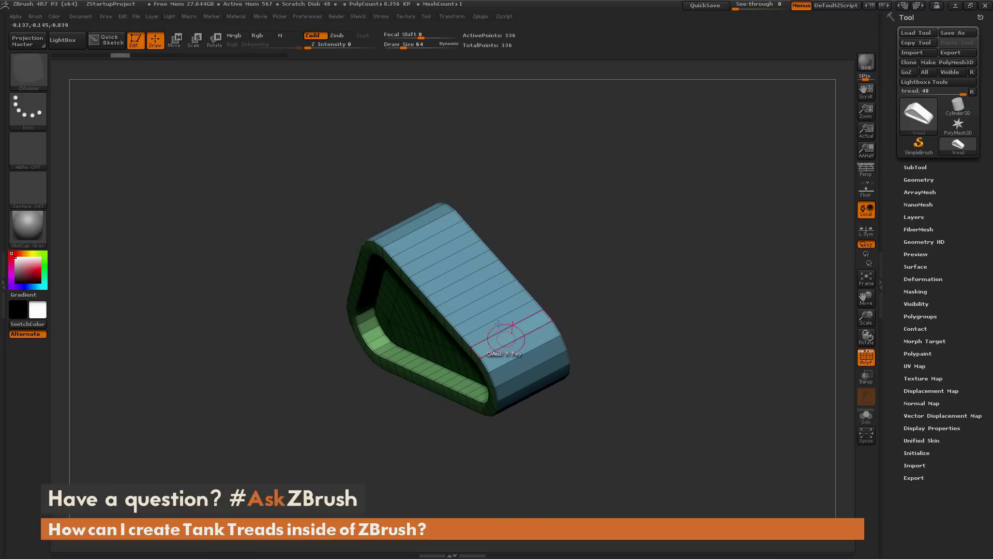
left_click_drag(585, 236, 596, 245)
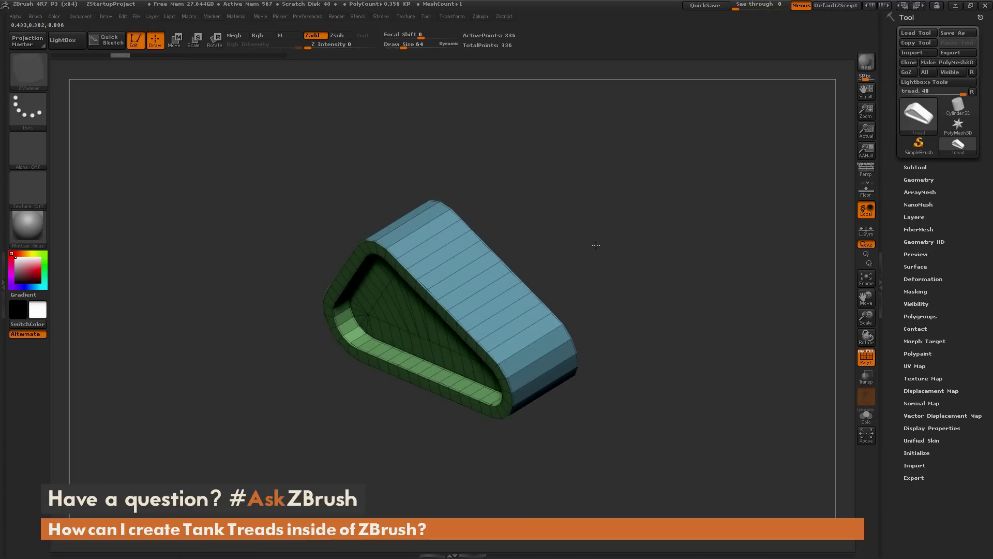
Step: Select the IMM Curve brush with its Tank track insert and create a NanoMesh brush from it
left_click(29, 69)
left_click(161, 85)
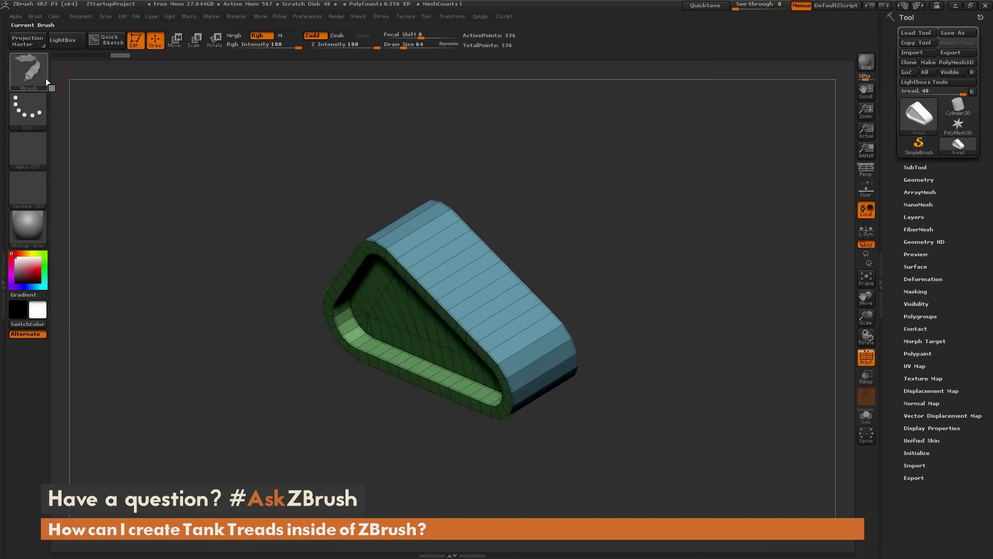
key("m")
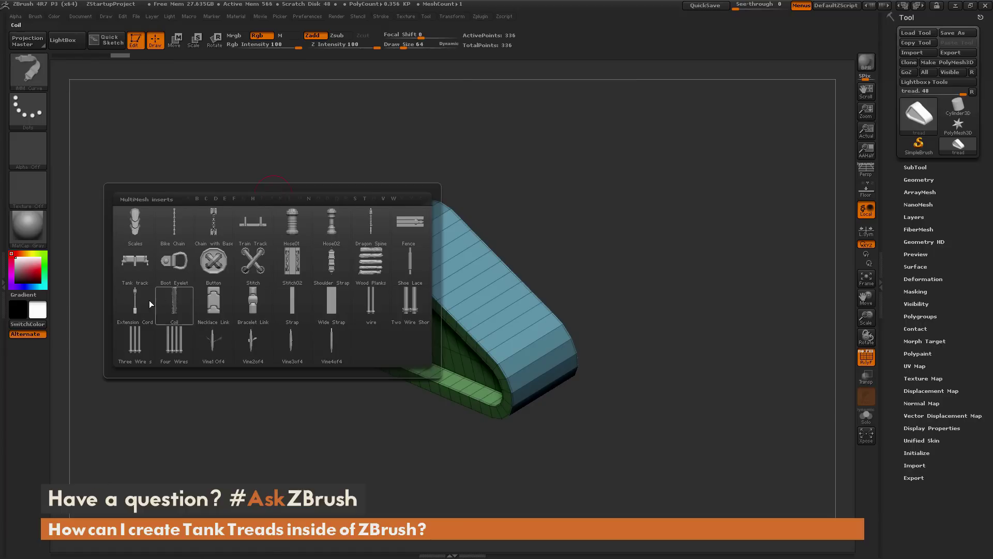
left_click(142, 272)
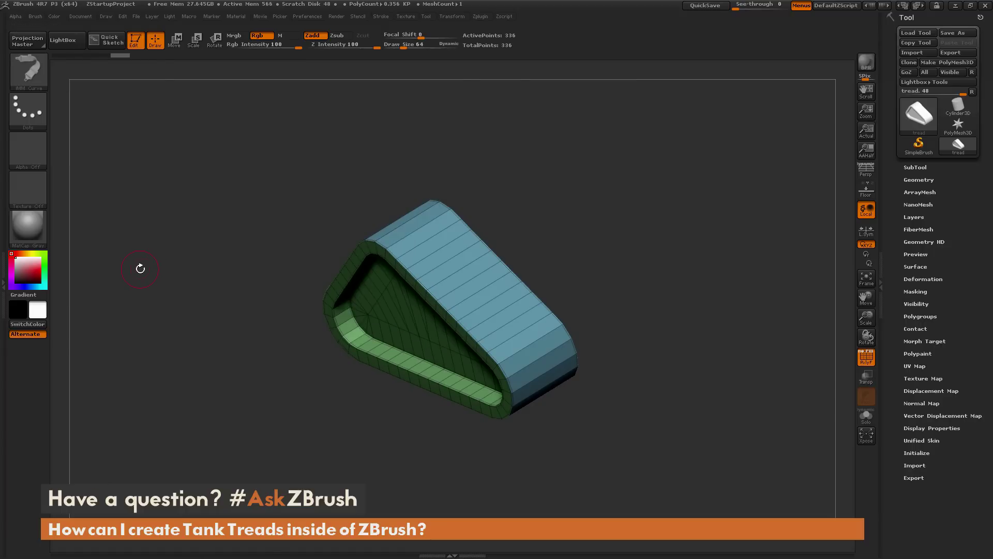
left_click(37, 17)
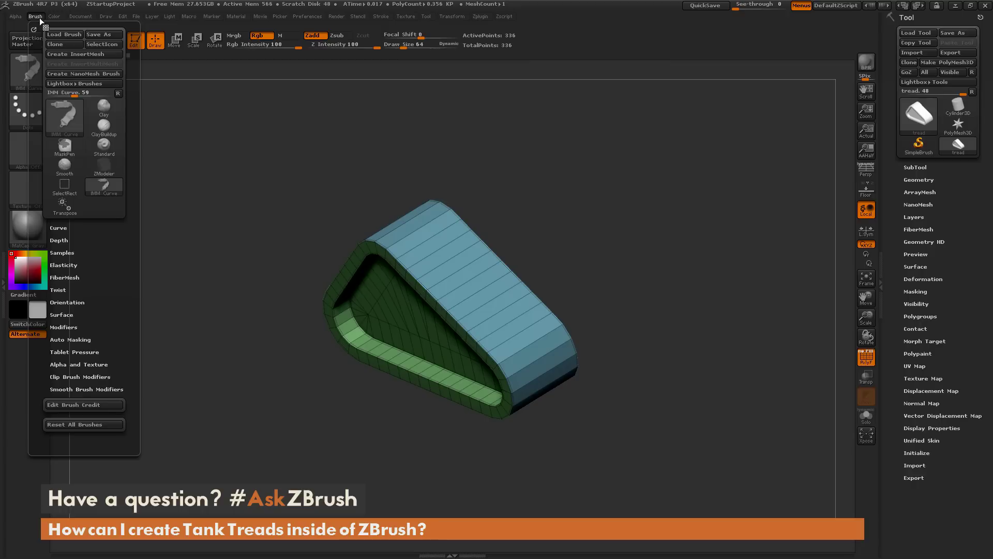
left_click(85, 75)
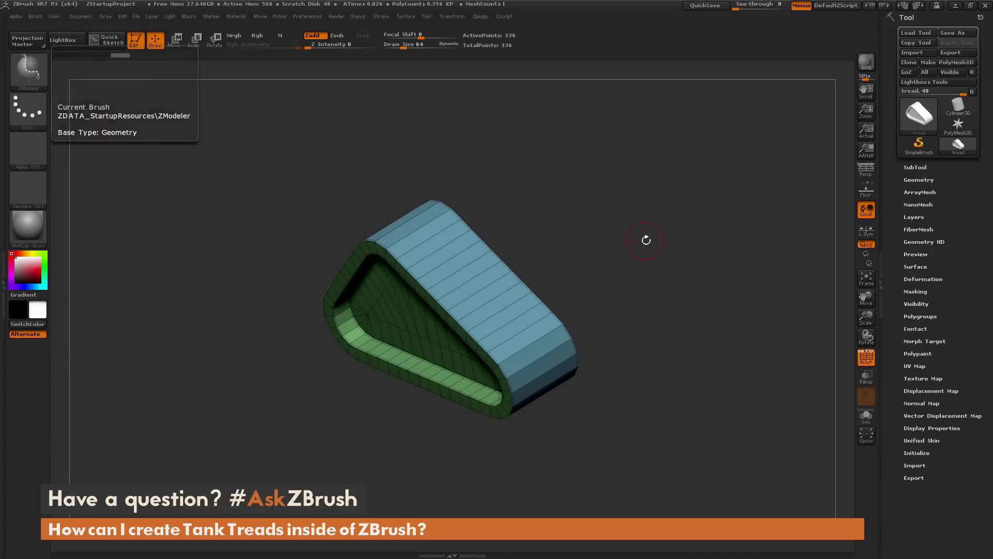
Step: Insert the Tank track as a NanoMesh on the polygons of the outer rim, enlarged to span the rim's width
mouse_move(643, 321)
left_mouse_down()
mouse_move(638, 444)
mouse_move(647, 414)
mouse_move(644, 433)
left_mouse_up()
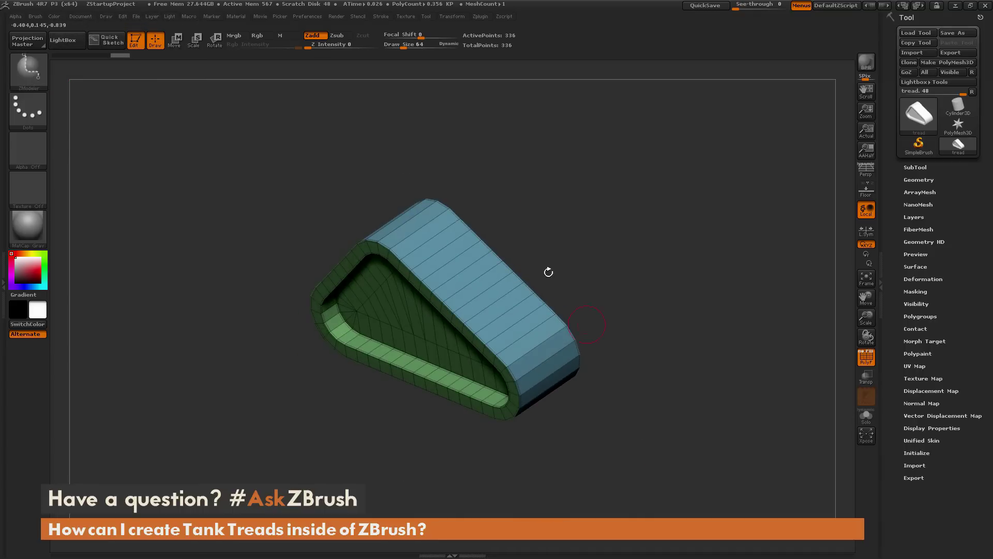
left_click(445, 255)
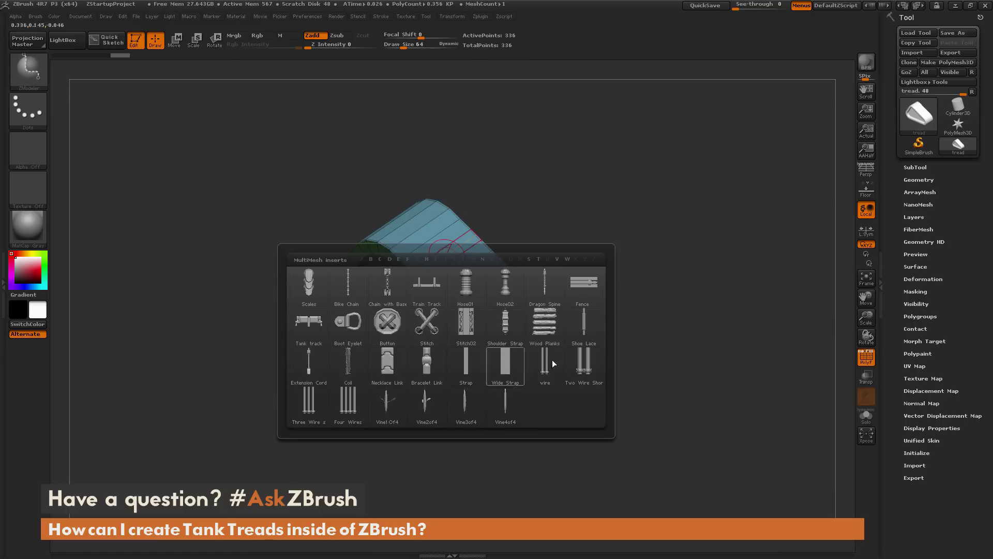
left_click(310, 325)
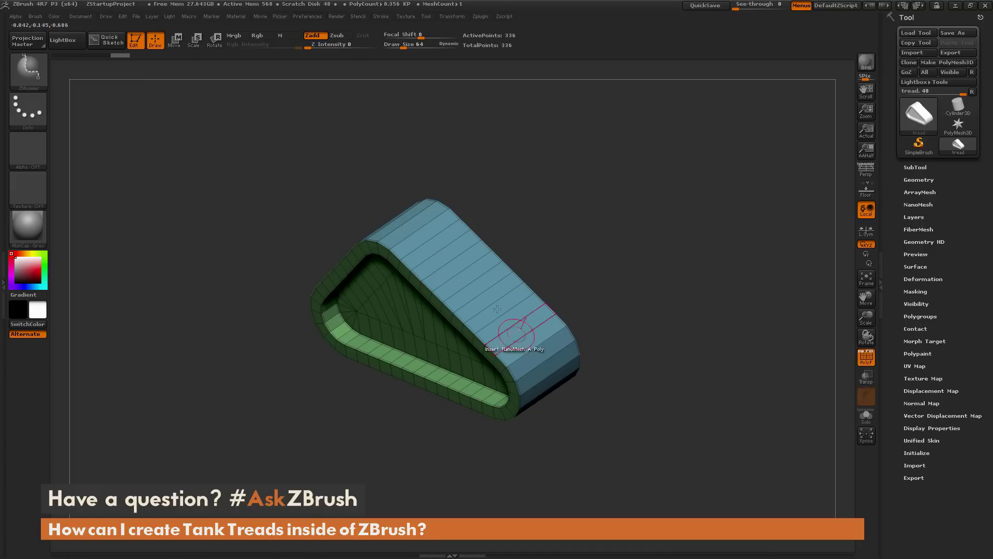
left_click(458, 264)
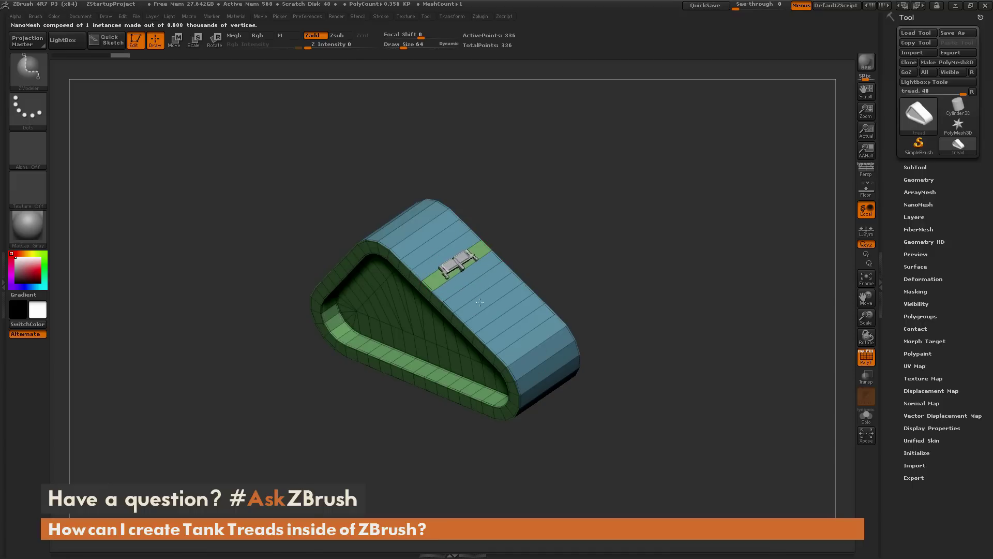
left_click_drag(493, 317, 512, 326)
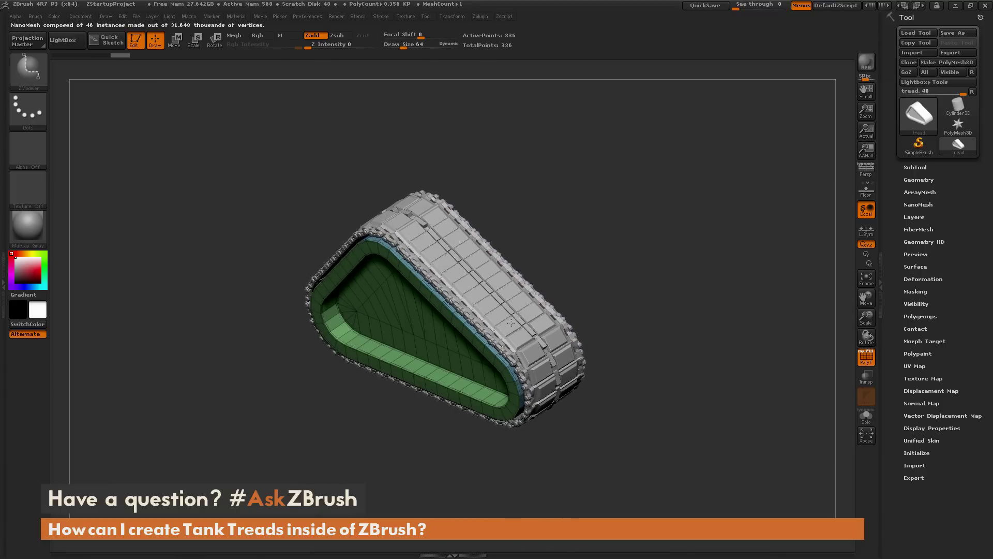
Step: Examine how the NanoMesh track pieces sit around the base mesh from several angles
left_click_drag(589, 315, 499, 244)
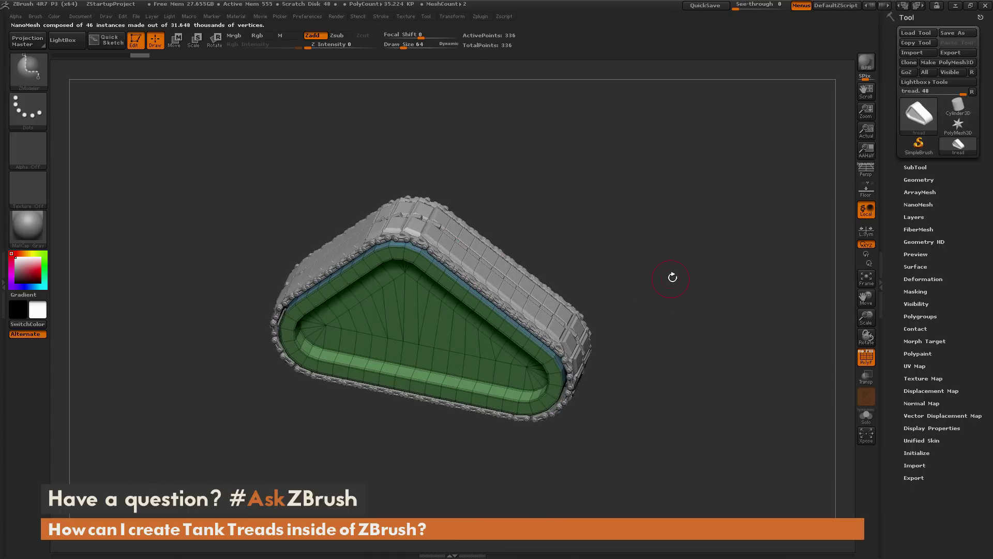
mouse_move(672, 278)
left_mouse_down()
mouse_move(678, 303)
mouse_move(662, 288)
left_mouse_up()
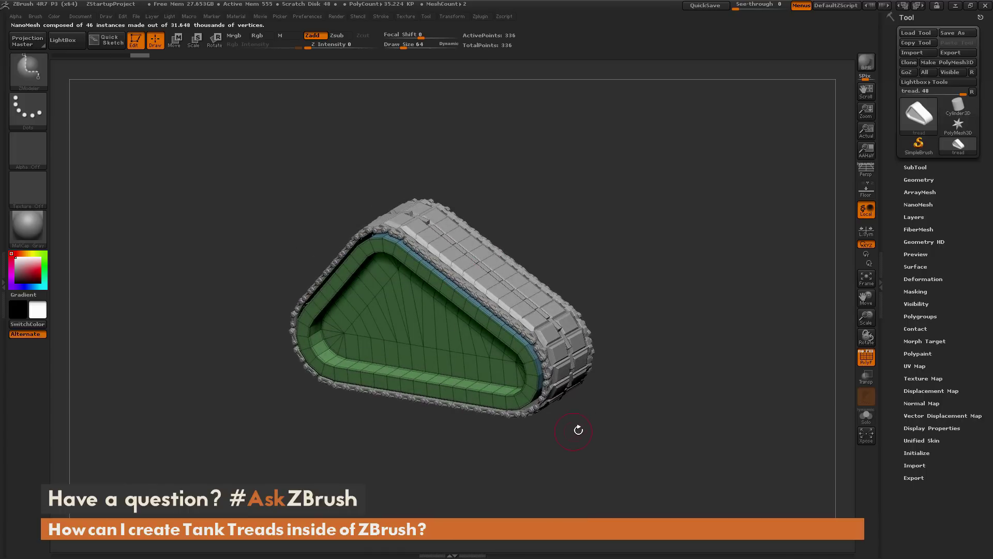
left_click_drag(578, 430, 707, 409)
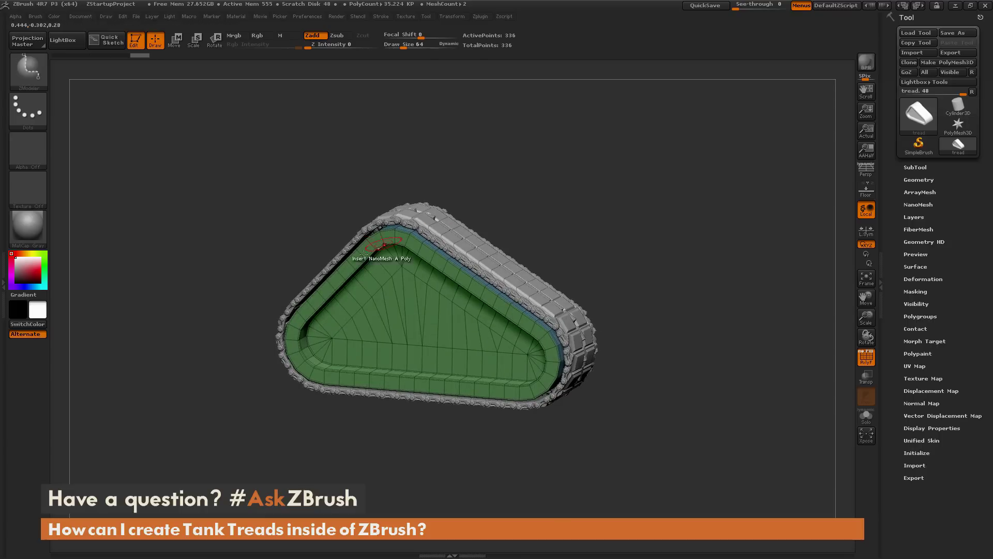
left_click_drag(628, 223, 660, 190)
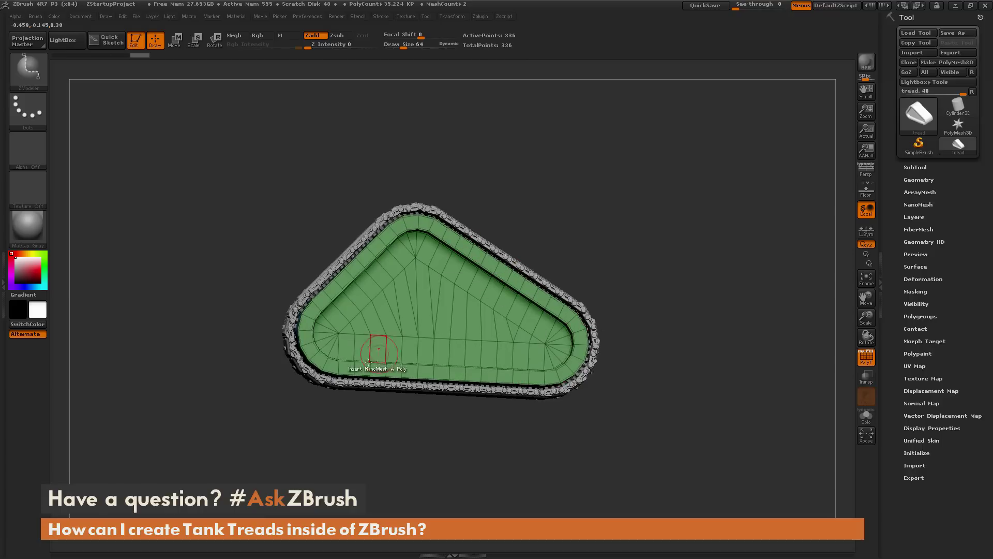
left_click_drag(724, 237, 698, 279)
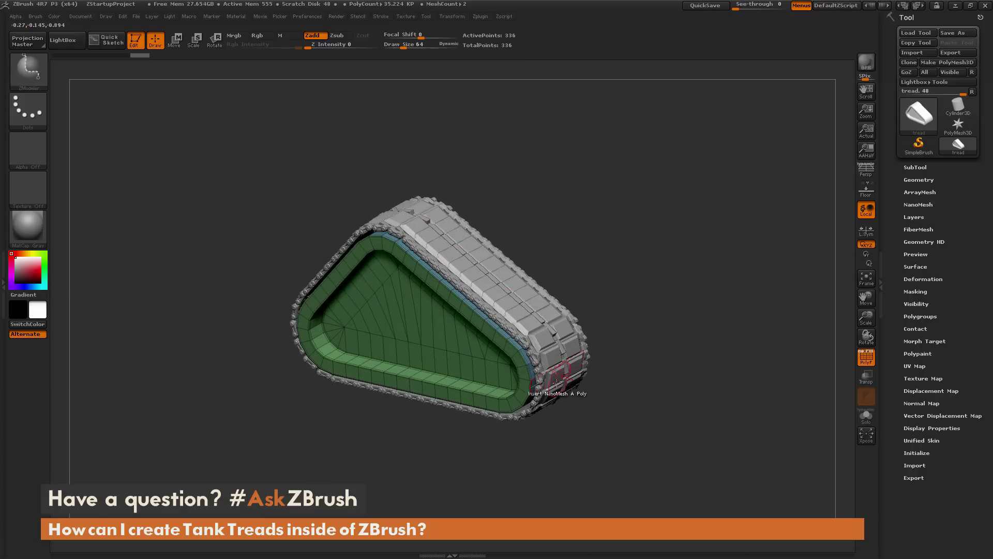
left_click_drag(618, 382, 665, 401)
left_click_drag(594, 164, 576, 395)
left_click_drag(712, 310, 739, 324)
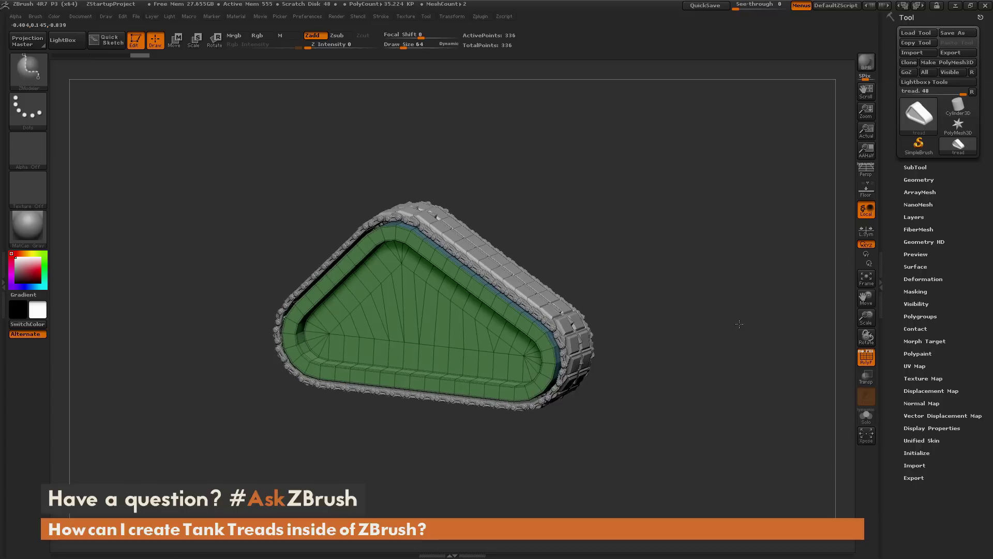
left_click_drag(736, 188, 745, 243)
Step: Set the NanoMesh track pieces' Size to about 1.15 and Length to about 0.55
left_click(925, 206)
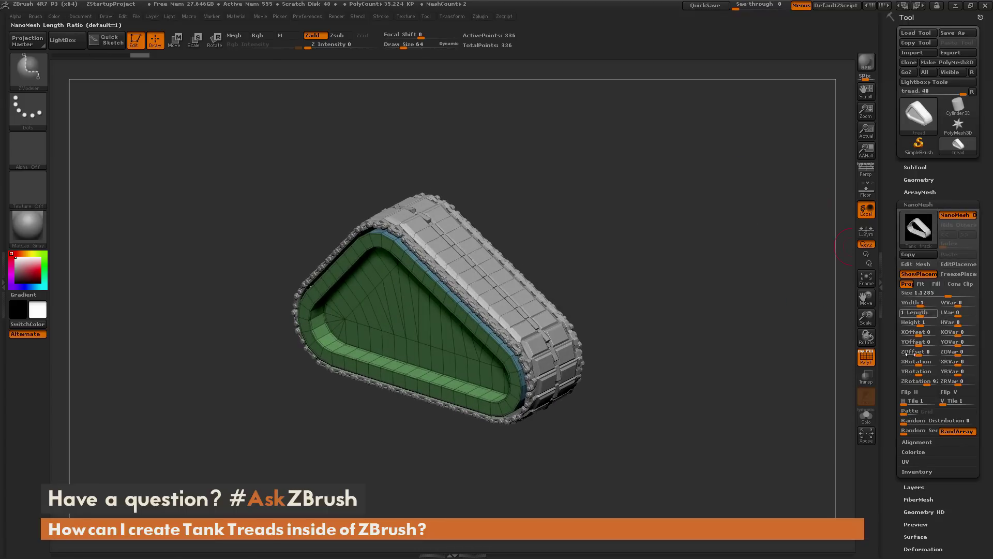
left_click_drag(952, 293, 926, 313)
mouse_move(710, 271)
left_mouse_down()
mouse_move(734, 268)
mouse_move(724, 271)
left_mouse_up()
left_click_drag(931, 312, 915, 313)
left_click_drag(693, 235, 703, 241)
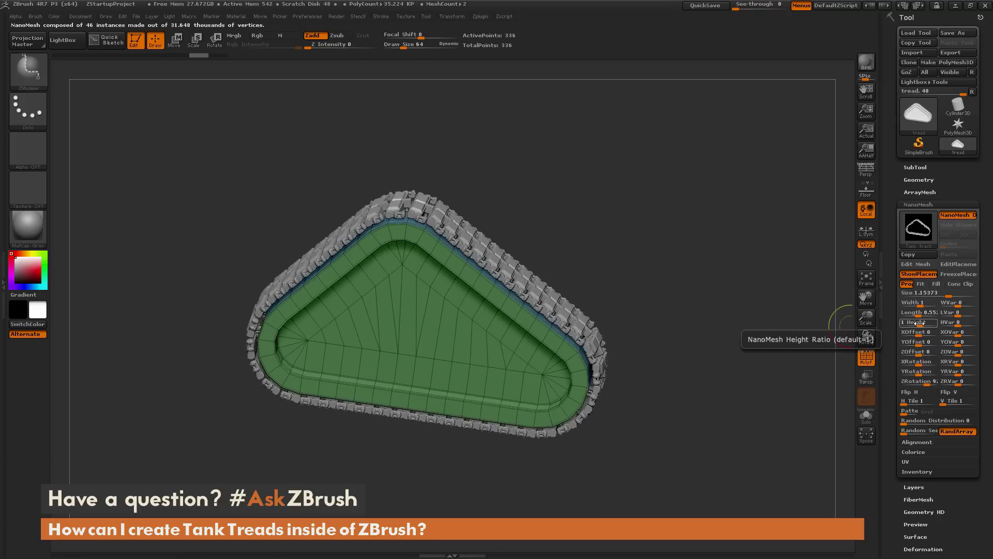
Step: Set the NanoMesh track pieces' Height to about 0.935 and Size to about 1.44
mouse_move(902, 322)
left_mouse_down()
mouse_move(926, 322)
mouse_move(913, 321)
left_mouse_up()
left_click_drag(923, 380, 927, 381)
left_click_drag(853, 266, 775, 243)
left_click_drag(952, 293, 950, 293)
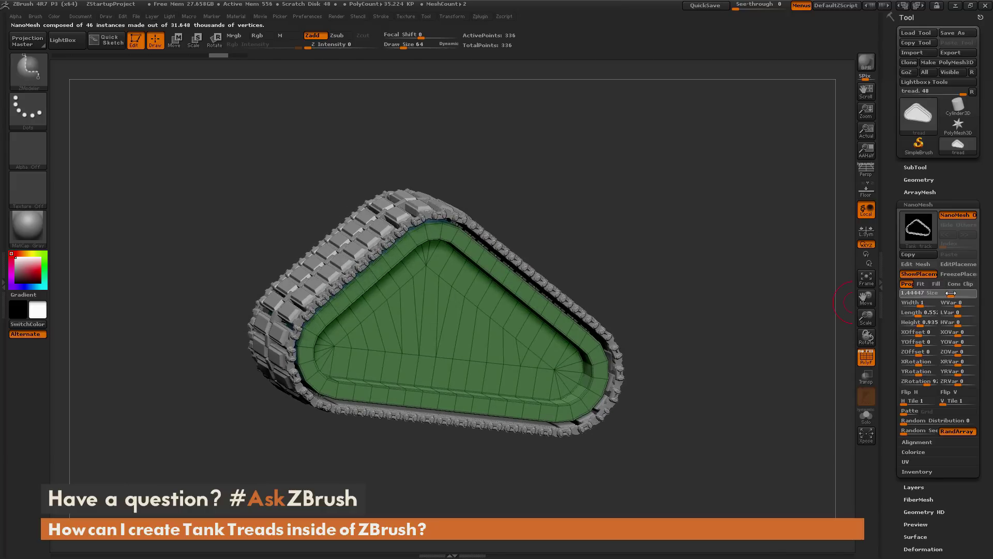
left_click_drag(760, 217, 674, 263)
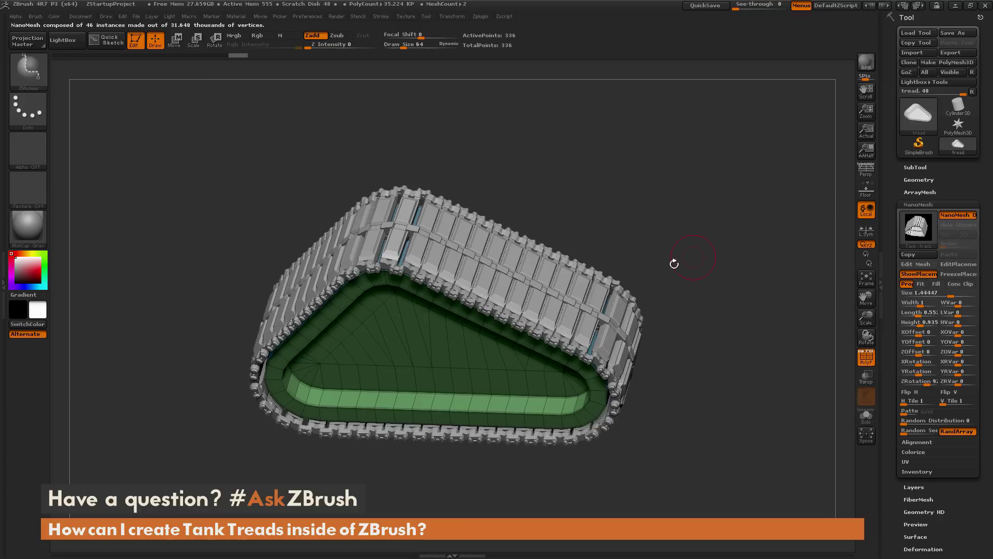
Step: Open the Tank track NanoMesh piece for editing and mark the central polygon strips on both of its pads
left_click(916, 265)
left_click_drag(693, 296, 693, 319)
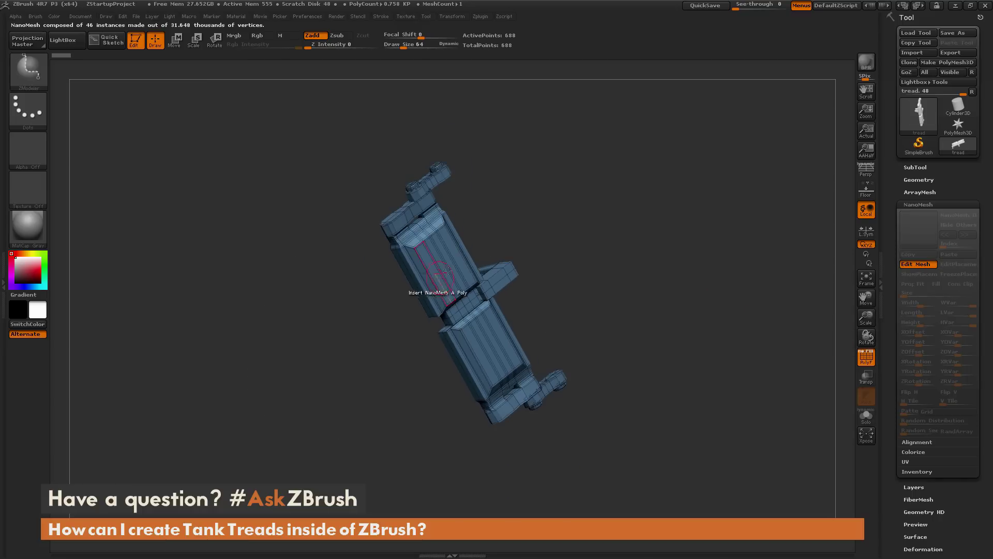
left_click_drag(637, 245, 629, 231)
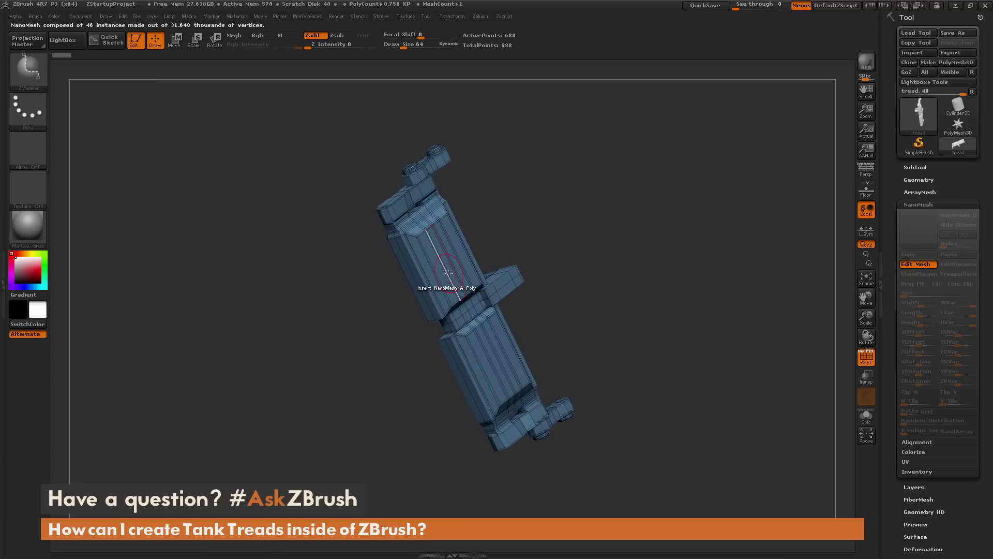
key("space")
left_click(495, 274)
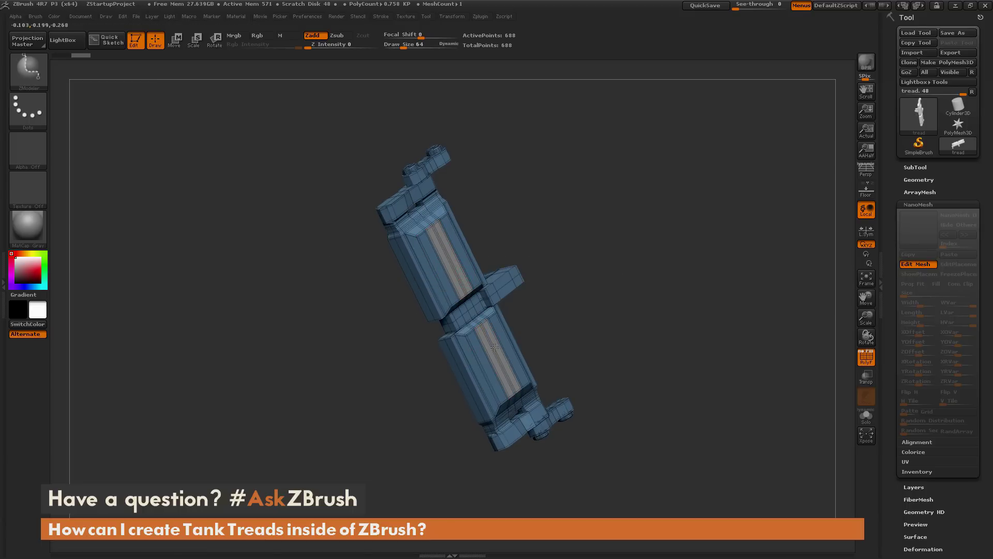
Step: Extrude the marked strips outward from both pads with ZModeler's QMesh and return to the full tread
key("space")
left_click(550, 195)
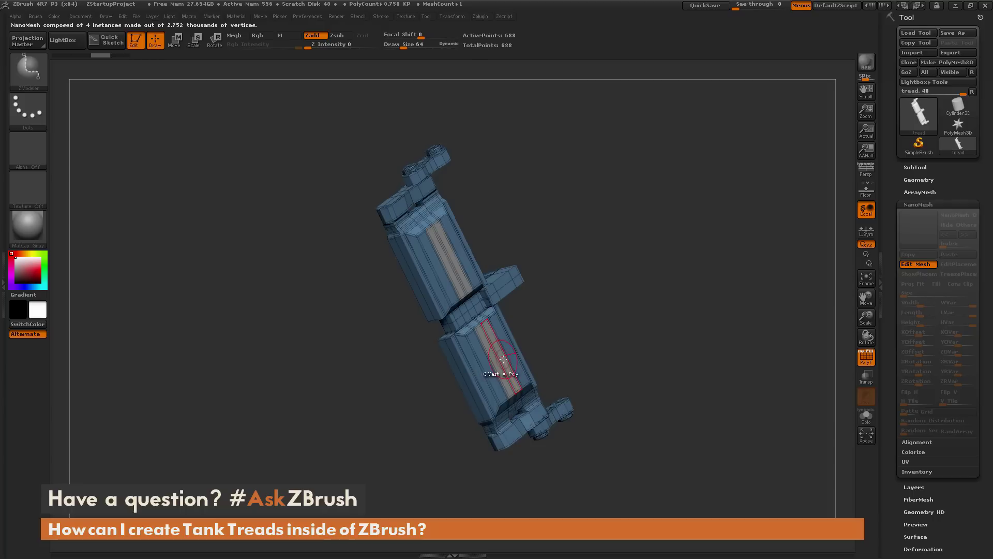
left_click_drag(731, 355, 774, 367)
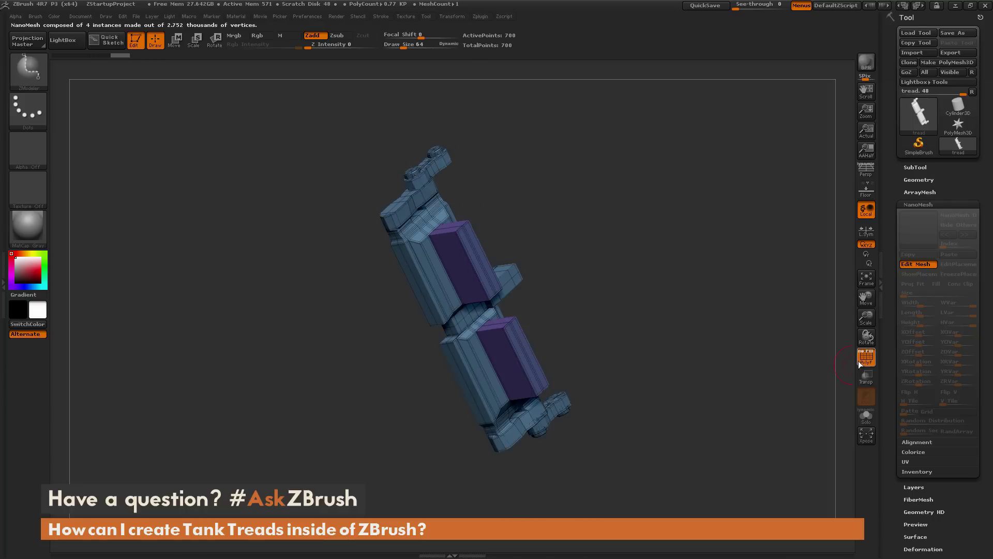
left_click(919, 265)
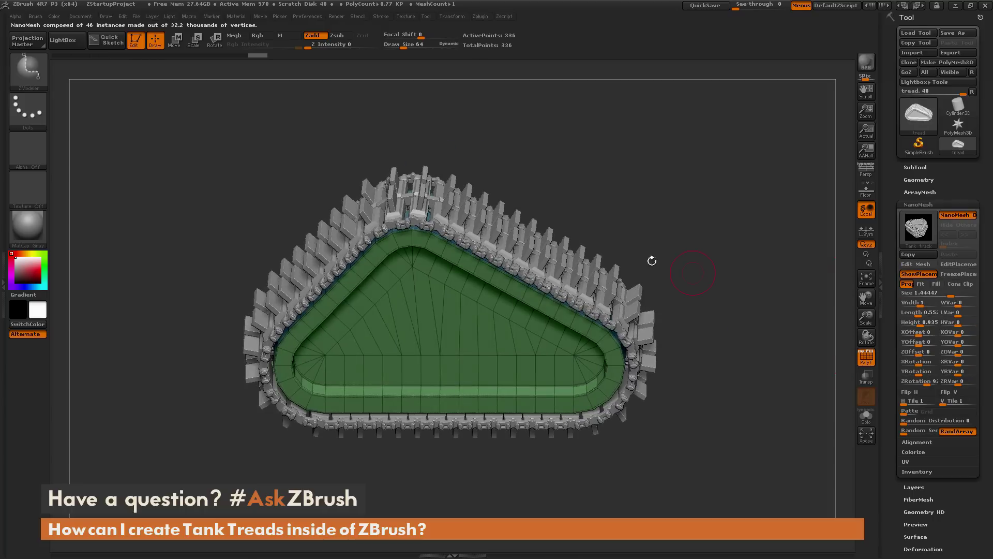
Step: Set the edited NanoMesh track pieces' Size to about 1.367
left_click_drag(718, 295, 753, 292)
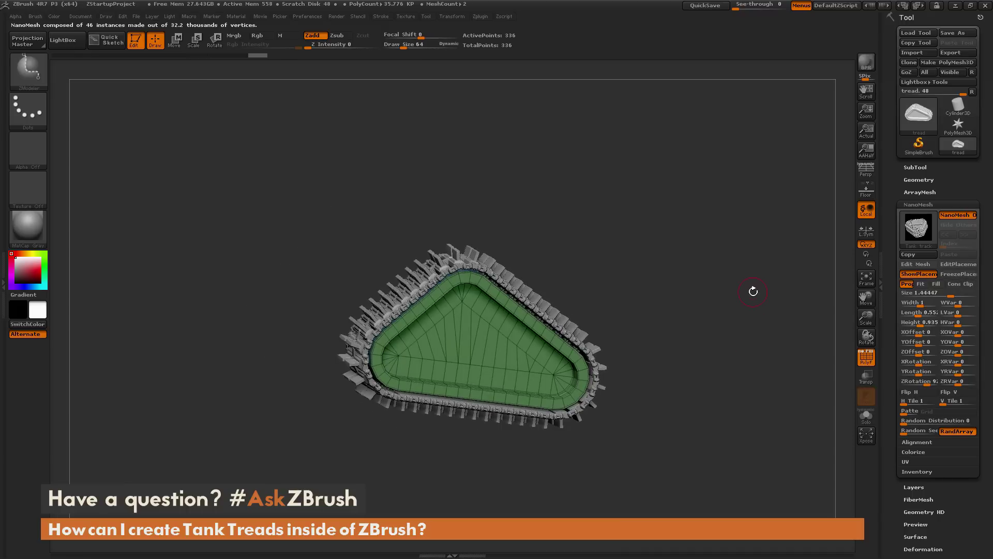
mouse_move(752, 334)
left_mouse_down()
mouse_move(724, 288)
mouse_move(735, 325)
left_mouse_up()
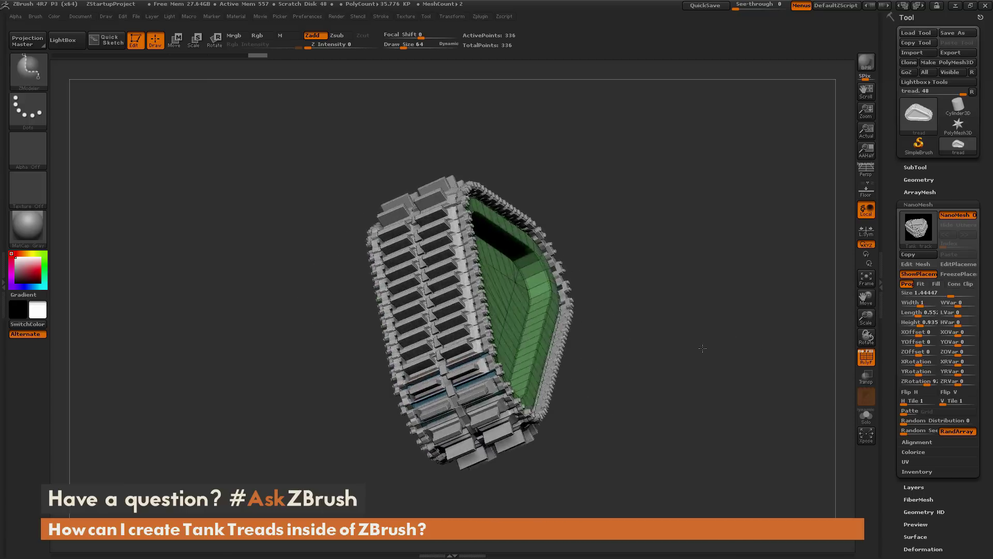
left_click_drag(702, 347, 737, 369)
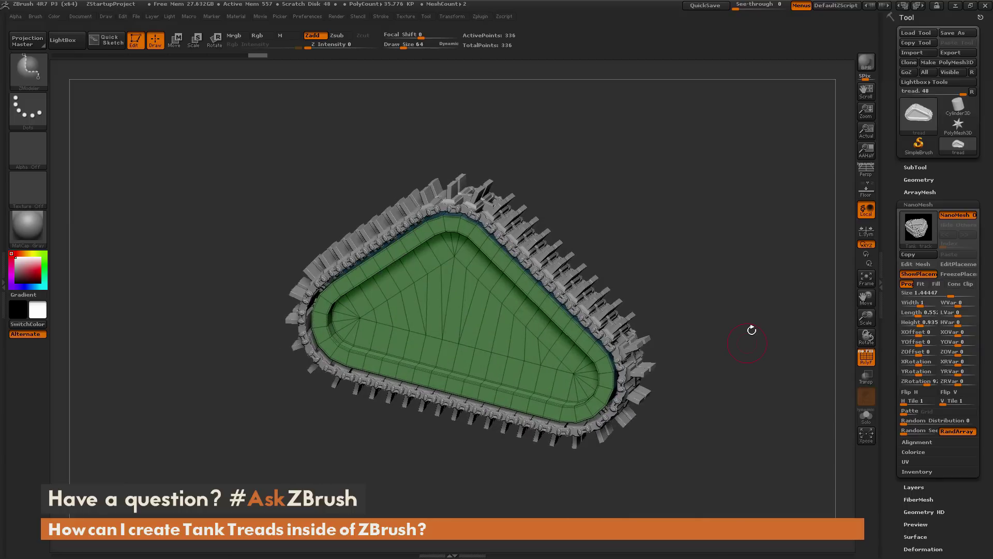
left_click_drag(752, 330, 751, 333)
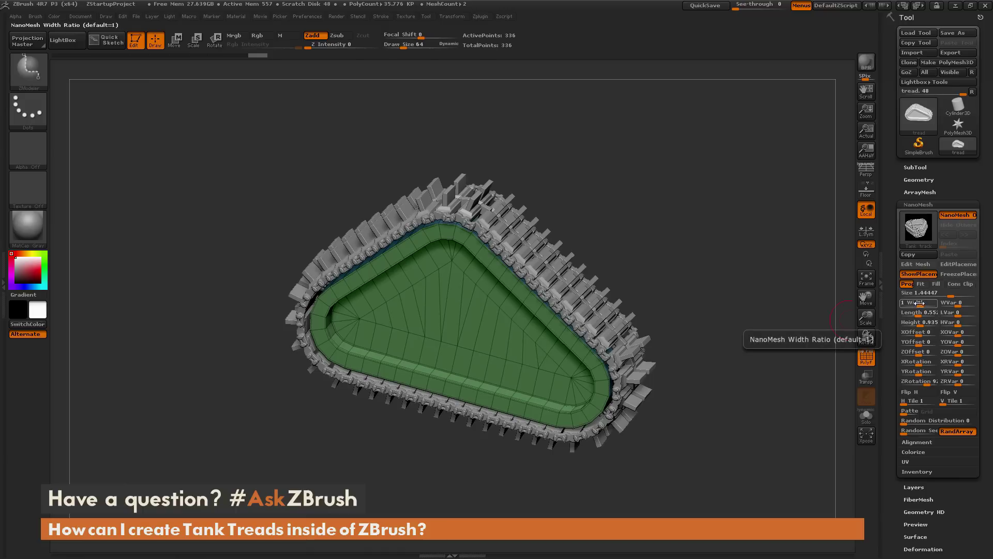
mouse_move(950, 293)
left_mouse_down()
mouse_move(942, 295)
mouse_move(950, 293)
left_mouse_up()
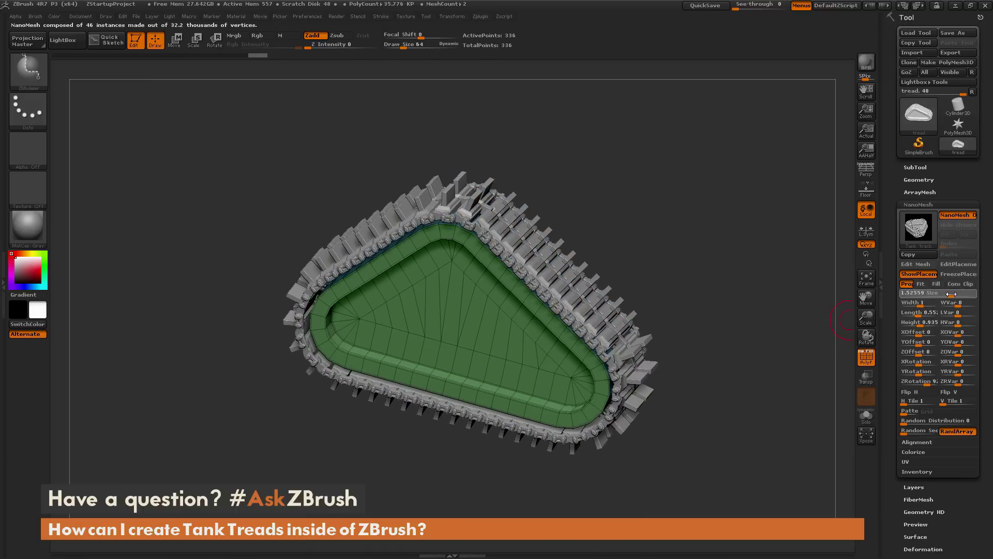
mouse_move(715, 329)
left_mouse_down()
mouse_move(712, 317)
mouse_move(713, 331)
left_mouse_up()
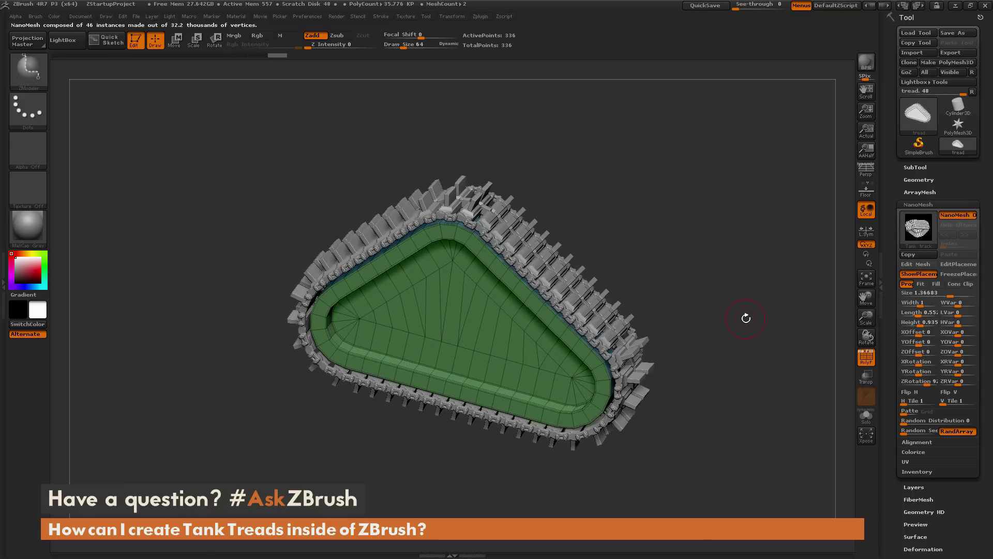